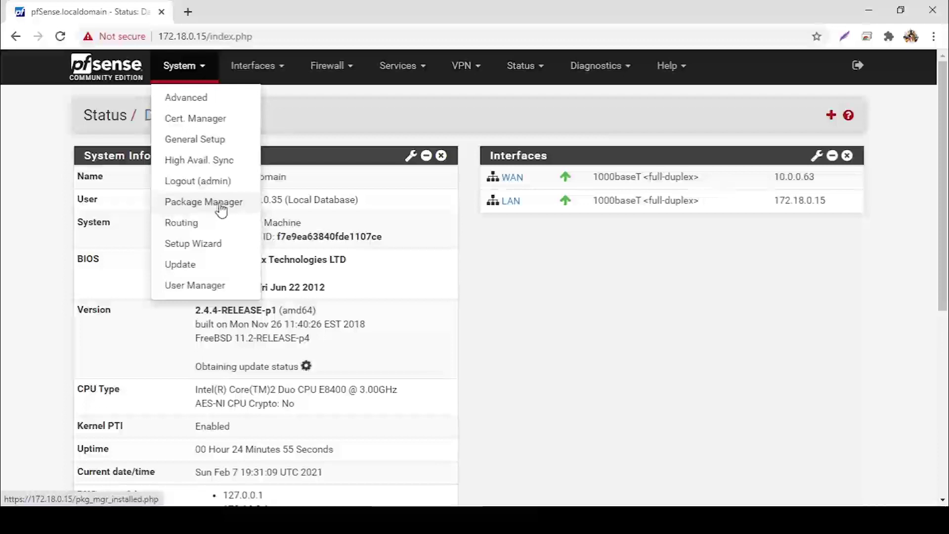
# - Search the packages available in the package manager for squid
pyautogui.click(221, 207)
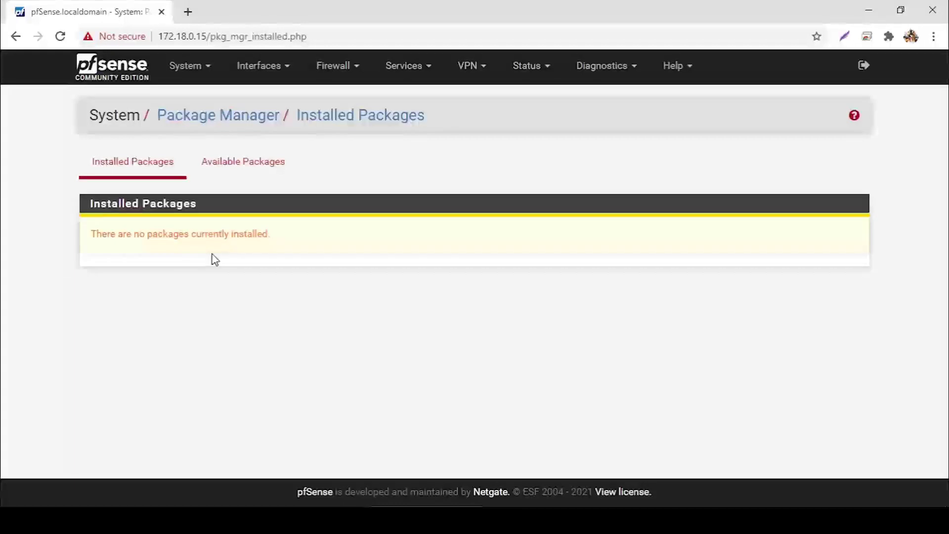
pyautogui.click(260, 167)
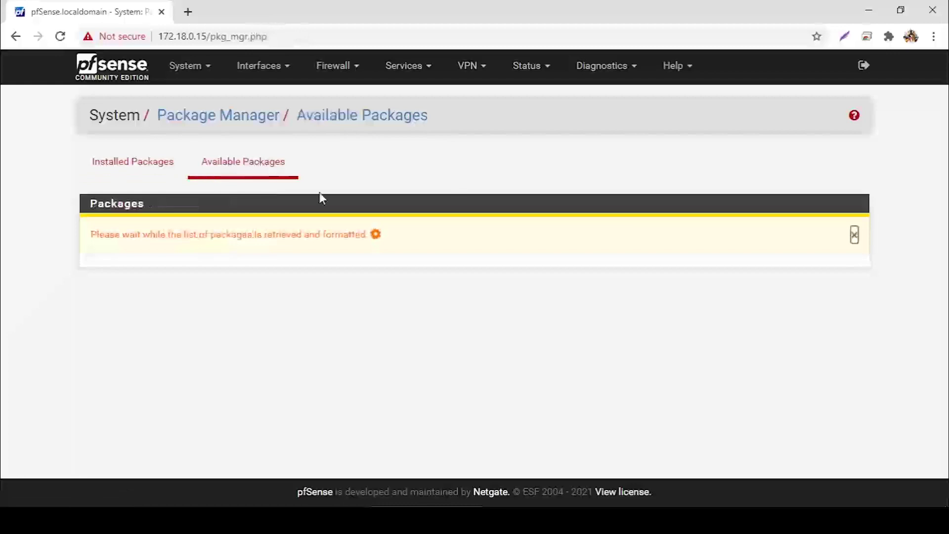
pyautogui.click(361, 226)
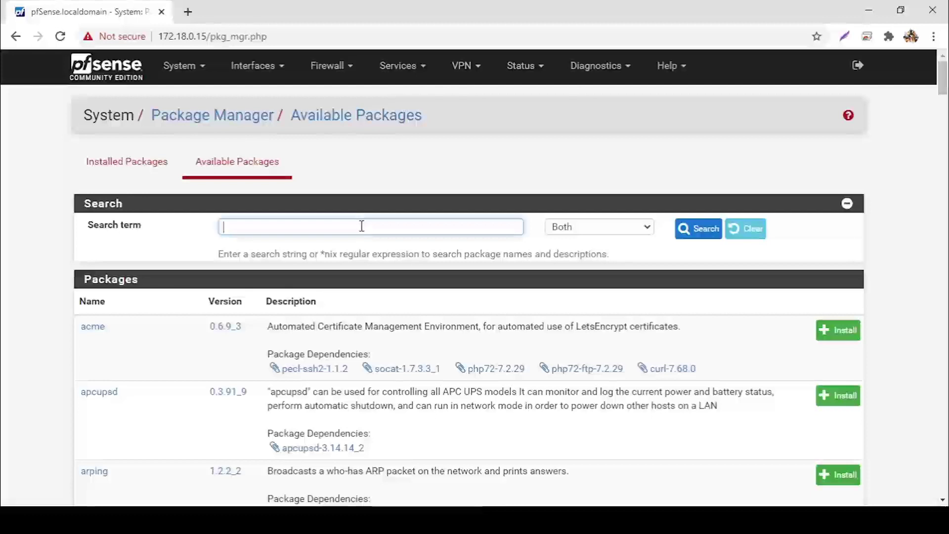
pyautogui.write('s')
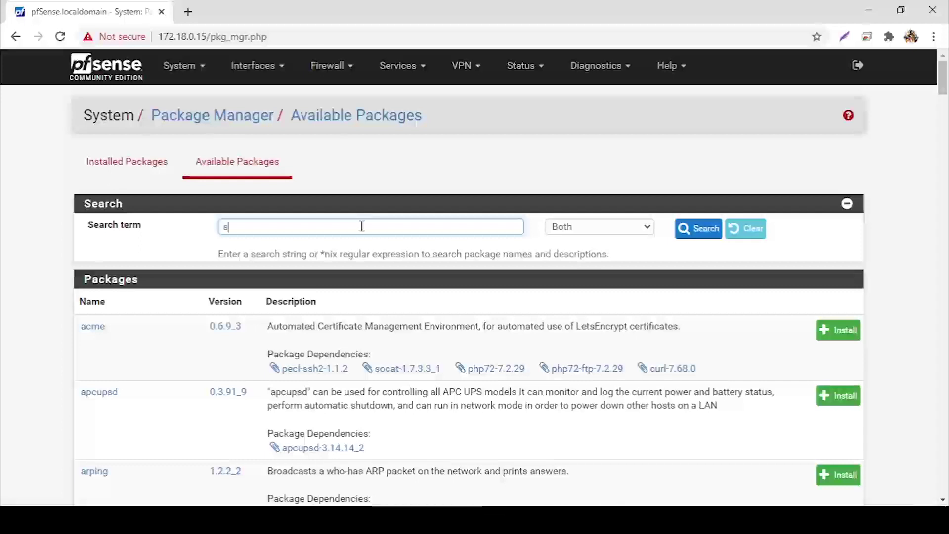
pyautogui.write('quid')
pyautogui.click(698, 229)
# - Install the squid web proxy cache package and confirm the installation
pyautogui.scroll(-2, 839, 331)
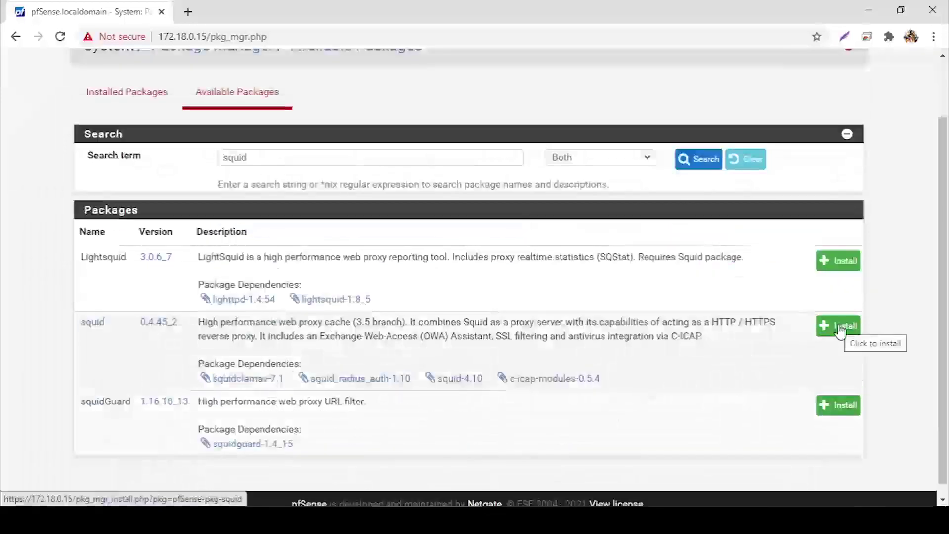
pyautogui.click(840, 327)
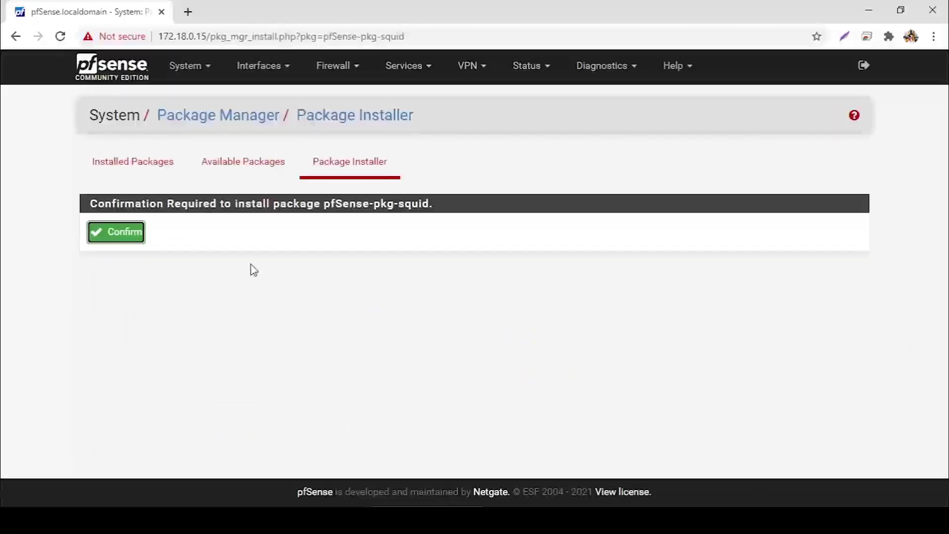
pyautogui.click(132, 238)
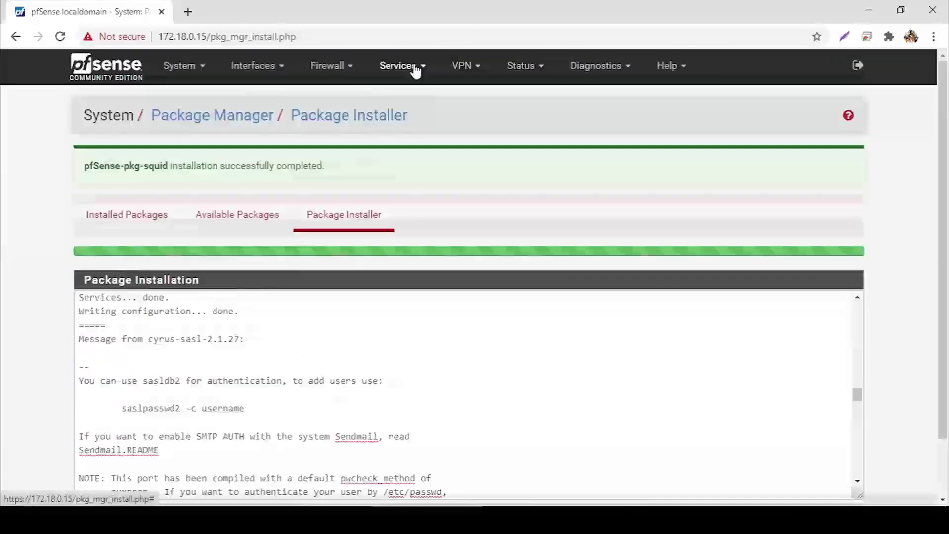
# - Check the available services and the installed packages list for the squid package
pyautogui.click(416, 70)
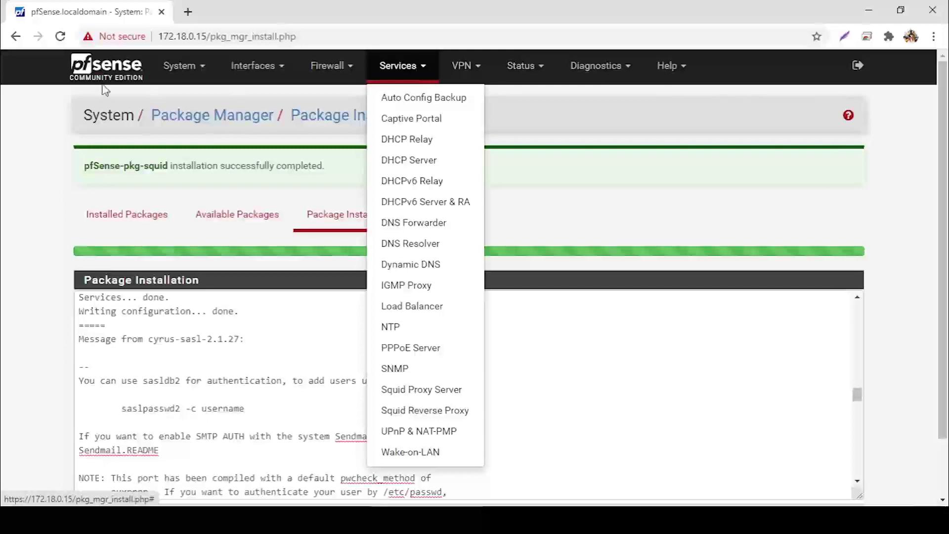
pyautogui.click(177, 66)
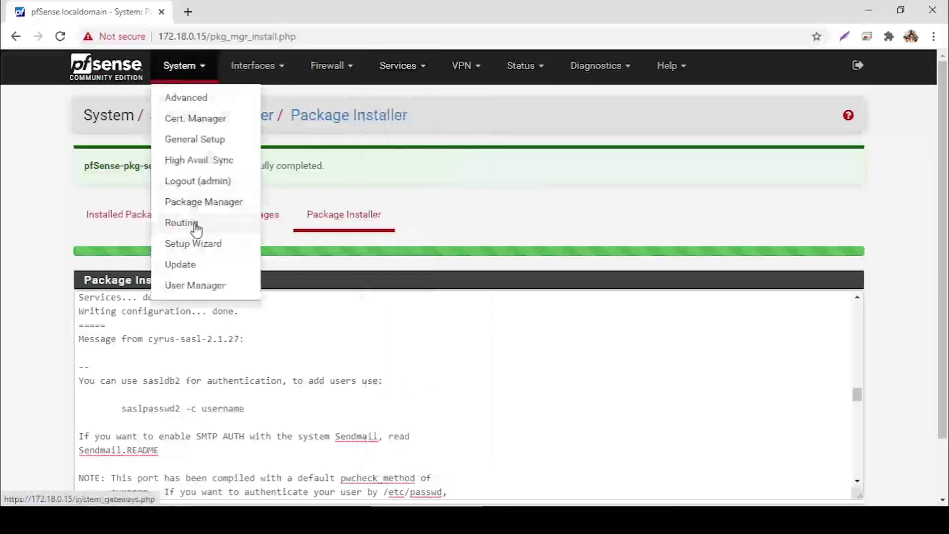
pyautogui.click(213, 202)
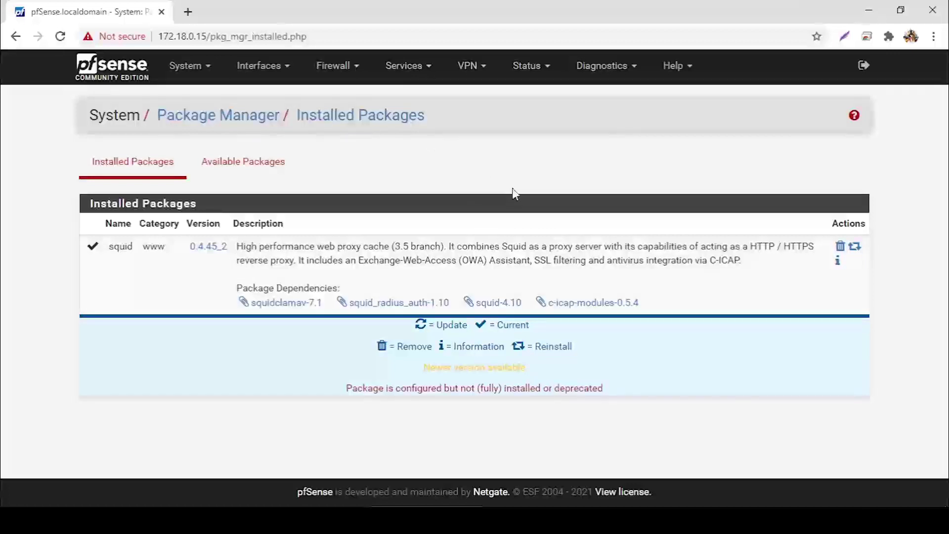
# - In the Squid Proxy Server's local cache settings, set the hard disk cache size to 1024 MB
pyautogui.click(406, 66)
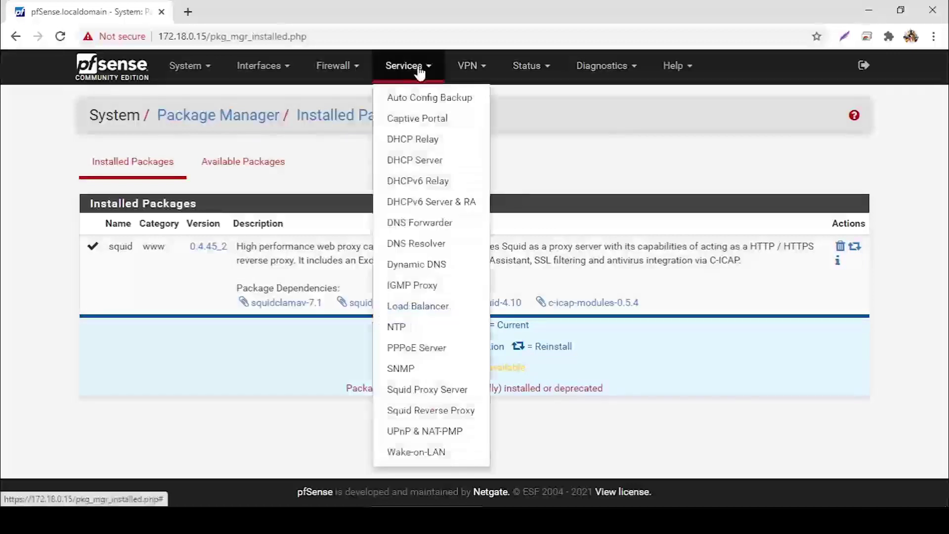
pyautogui.click(418, 390)
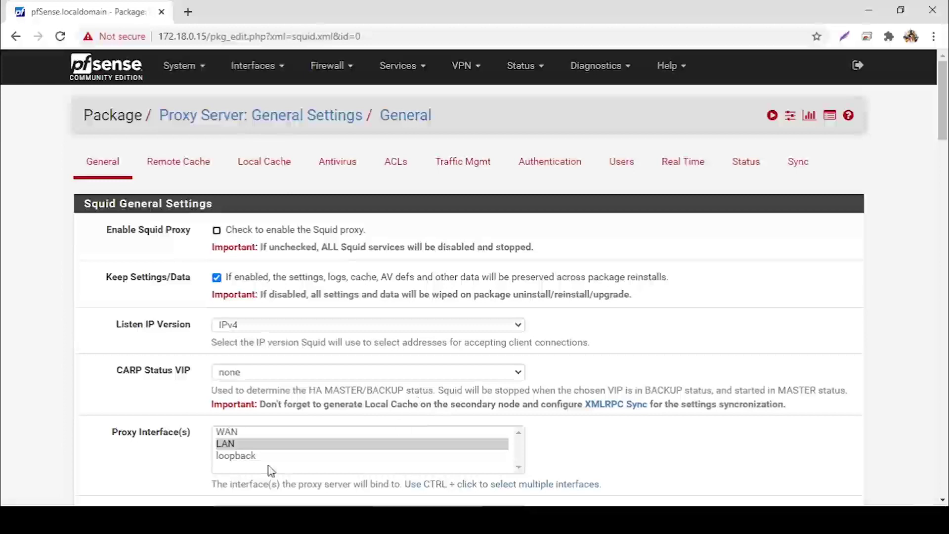
pyautogui.click(275, 168)
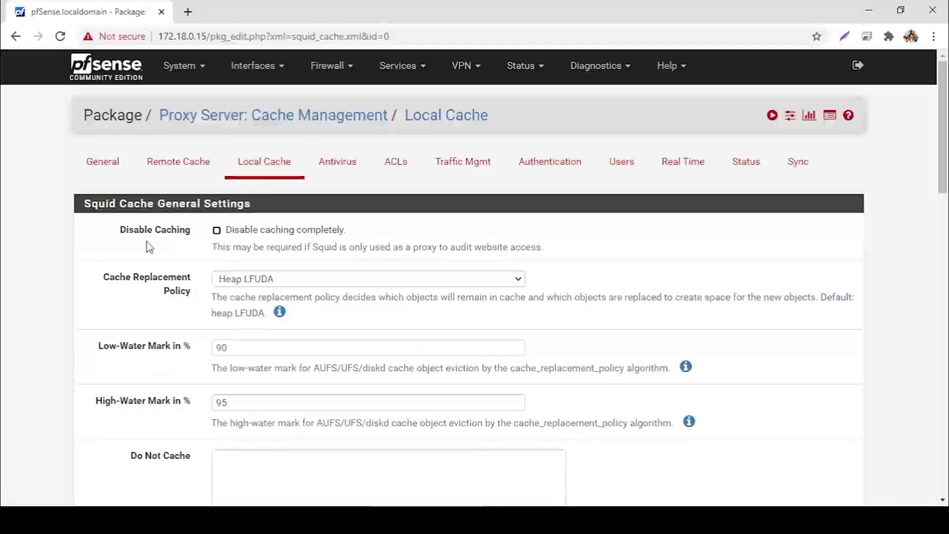
pyautogui.scroll(-1, 150, 247)
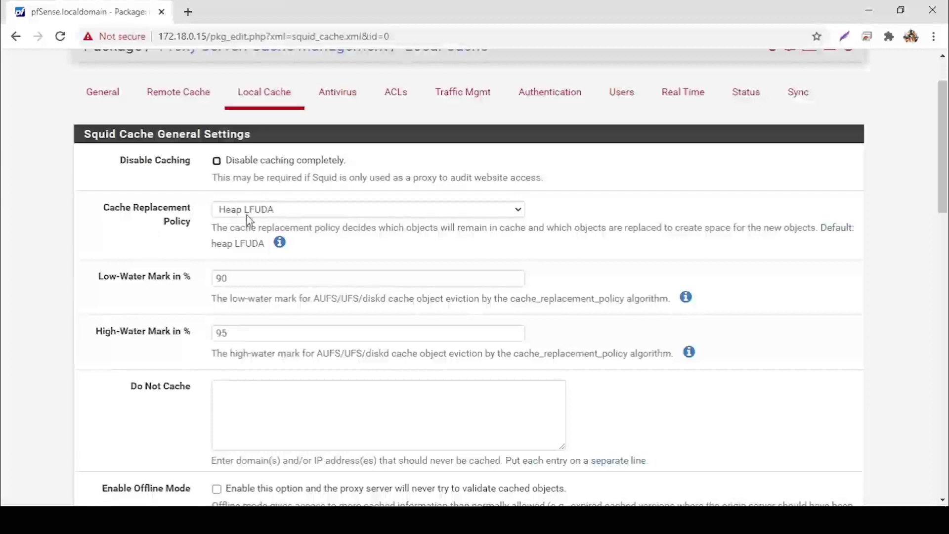
pyautogui.scroll(-2, 128, 248)
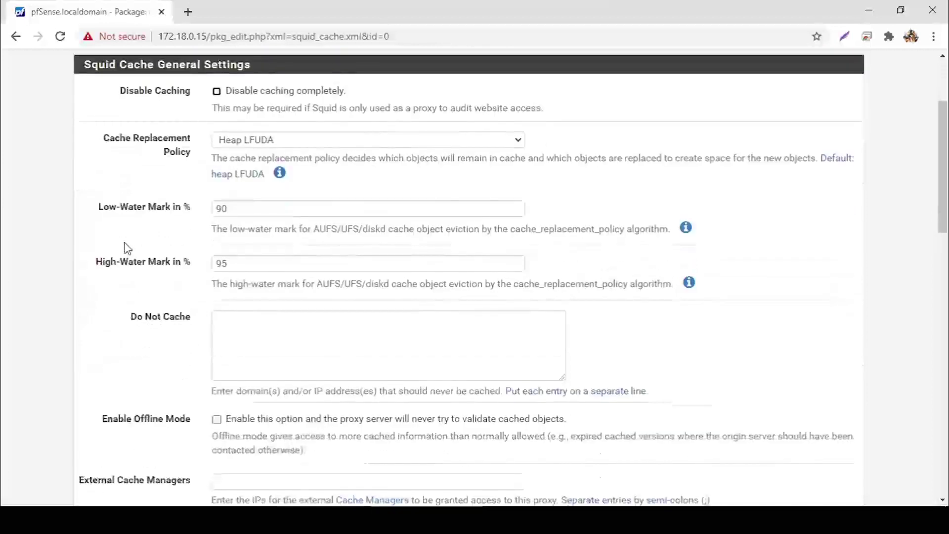
pyautogui.scroll(-3, 127, 248)
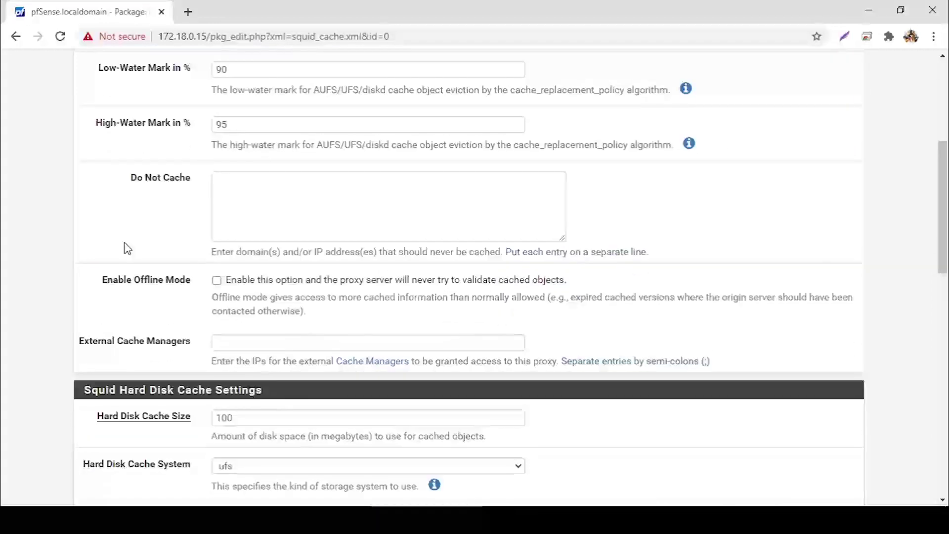
pyautogui.scroll(-2, 127, 248)
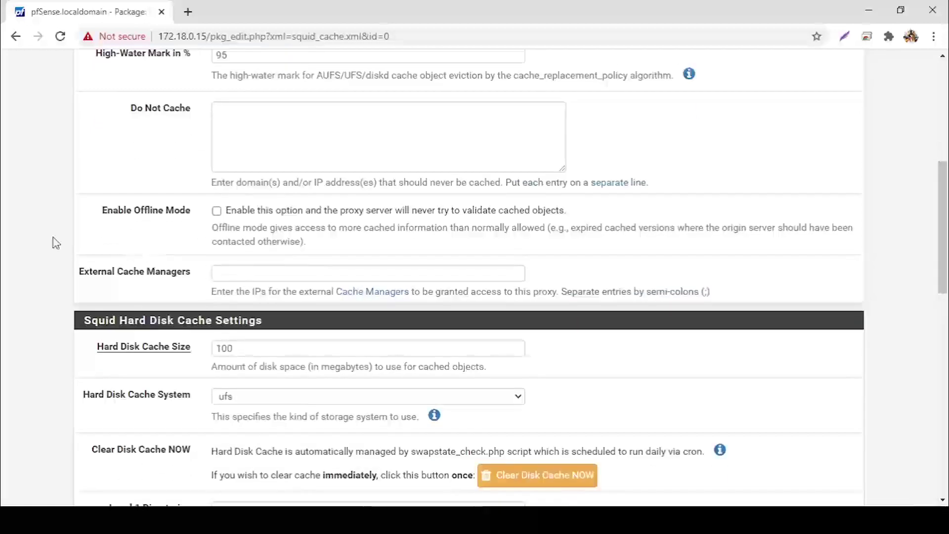
pyautogui.scroll(-3, 54, 241)
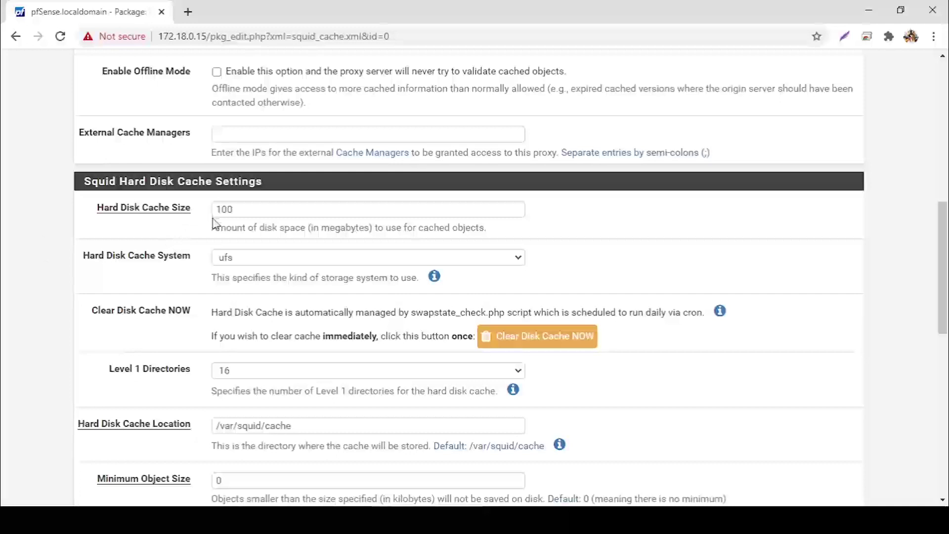
pyautogui.click(243, 208)
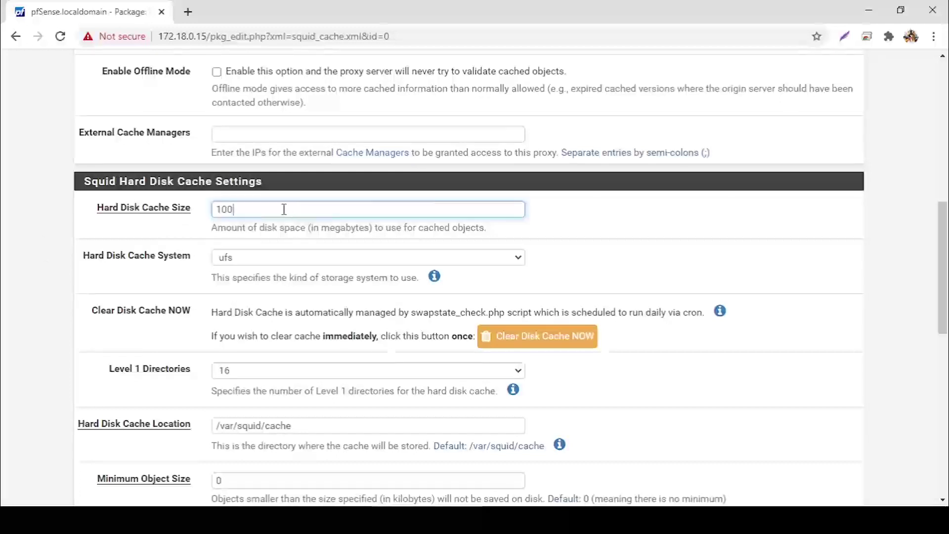
pyautogui.press('BackSpace')
pyautogui.write('24')
# - Review the remaining disk, memory and dynamic content cache settings, and save the local cache configuration
pyautogui.scroll(-1, 113, 230)
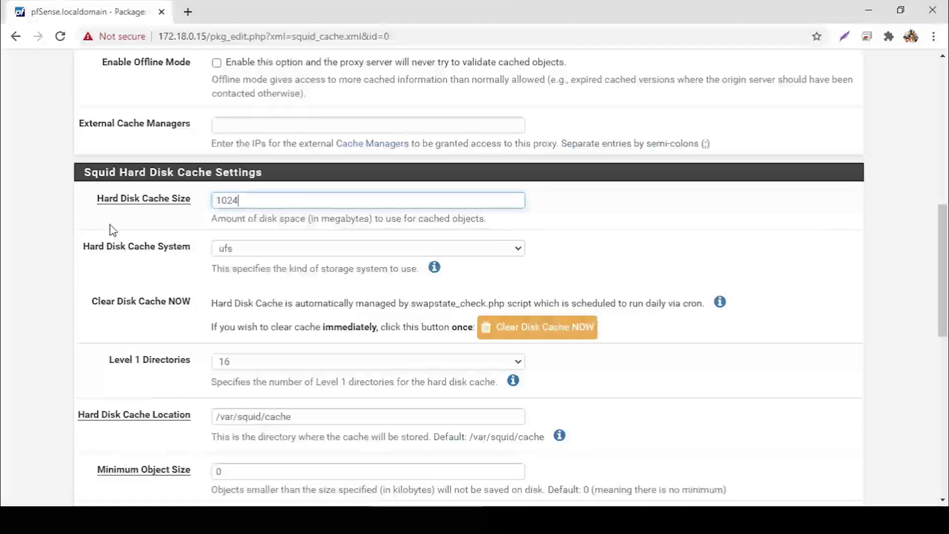
pyautogui.scroll(-1, 112, 231)
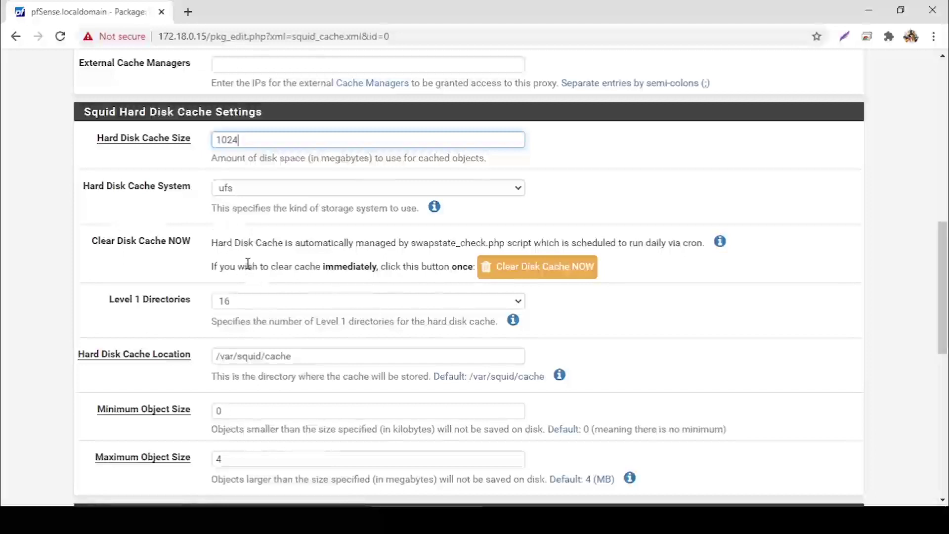
pyautogui.scroll(-1, 247, 262)
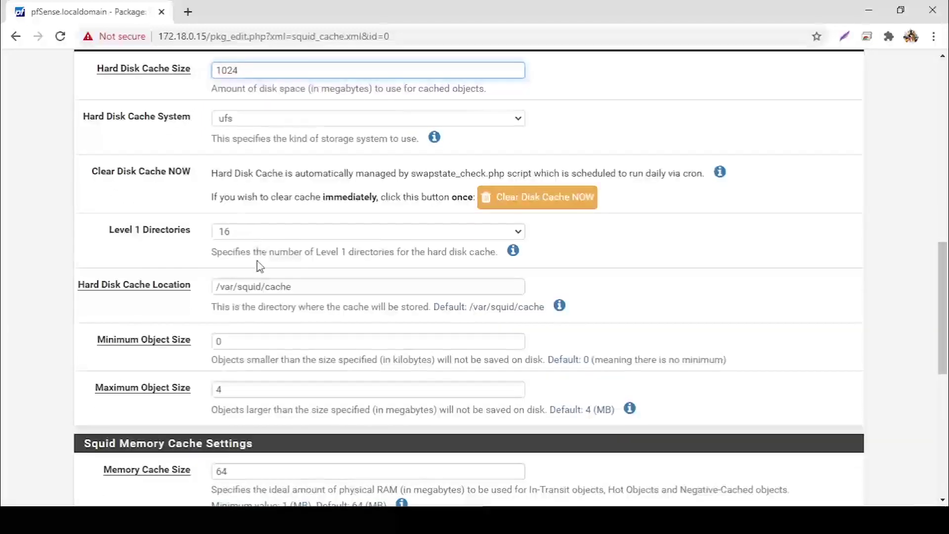
pyautogui.scroll(-1, 262, 279)
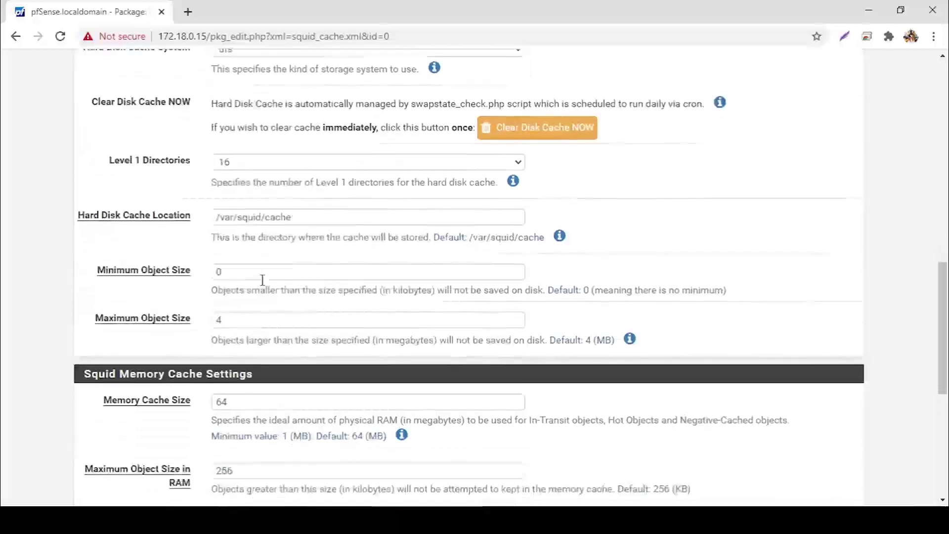
pyautogui.scroll(-5, 262, 274)
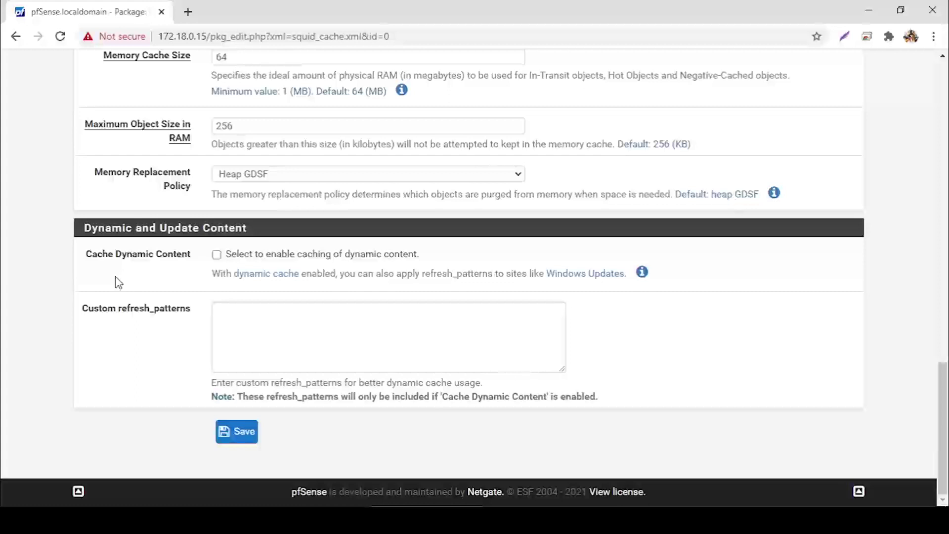
pyautogui.click(238, 436)
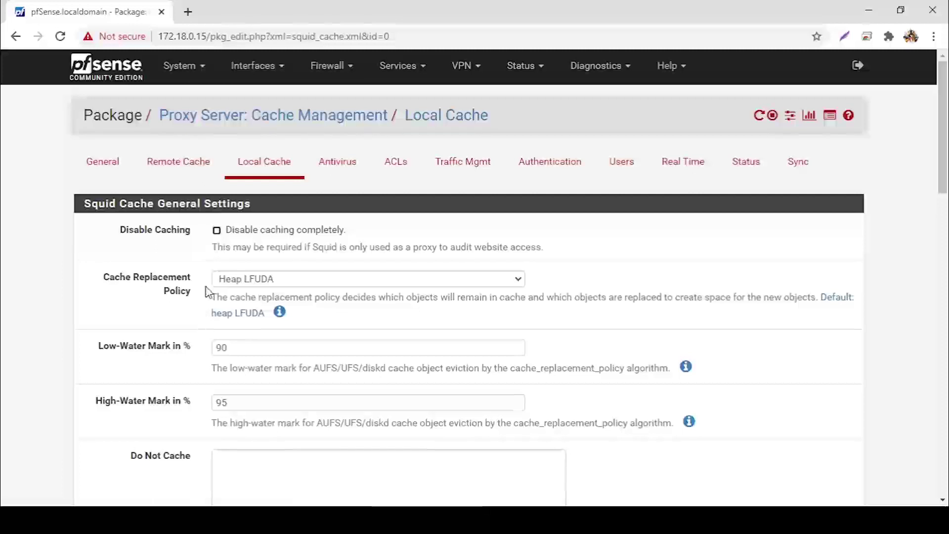
# - Enable the Squid proxy in its general settings and select LAN as the proxy interface
pyautogui.click(108, 172)
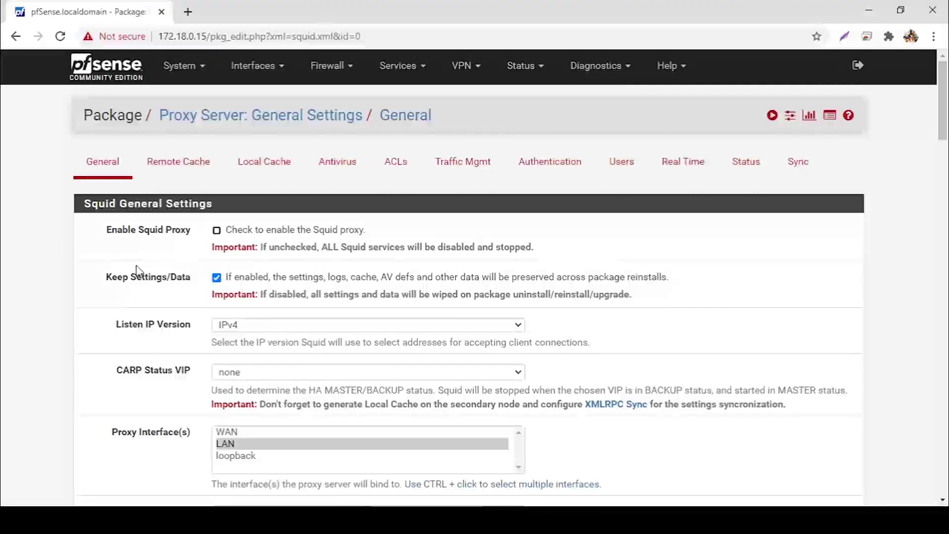
pyautogui.click(217, 231)
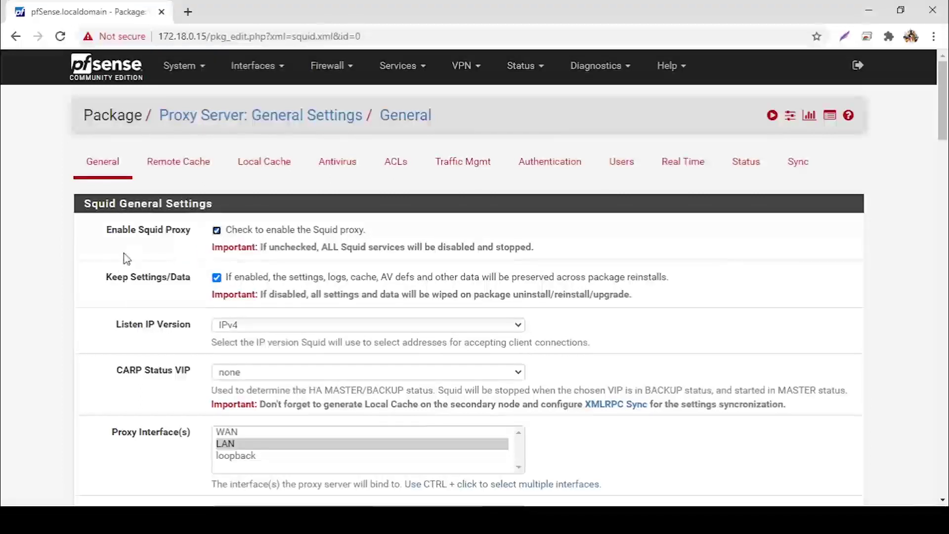
pyautogui.scroll(-1, 127, 258)
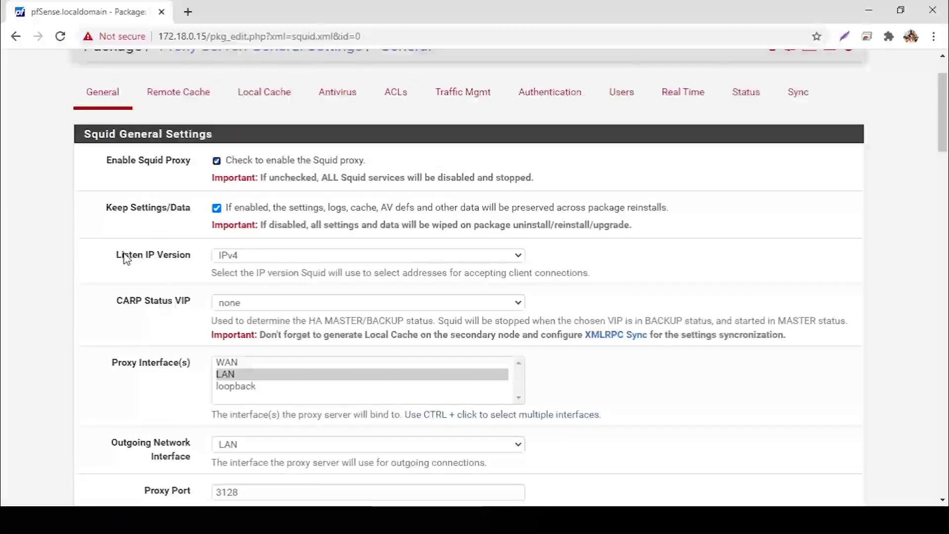
pyautogui.scroll(-3, 200, 186)
pyautogui.click(230, 166)
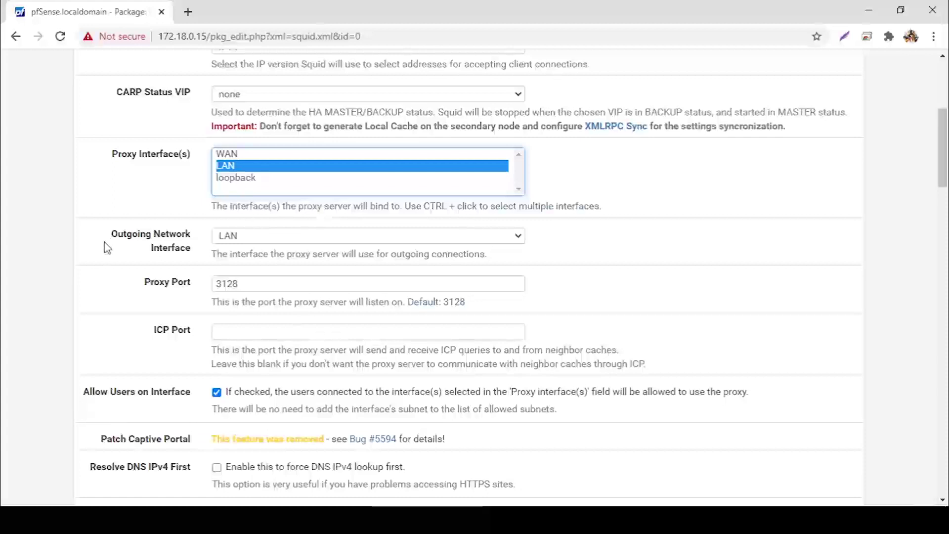
# - Enable access logging in the logging settings of the Squid general configuration
pyautogui.scroll(-1, 108, 247)
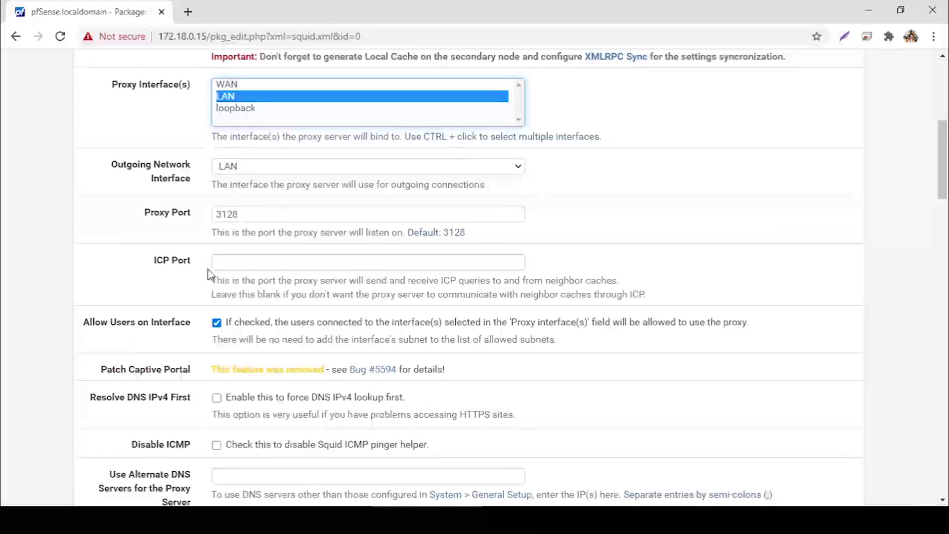
pyautogui.scroll(-1, 153, 262)
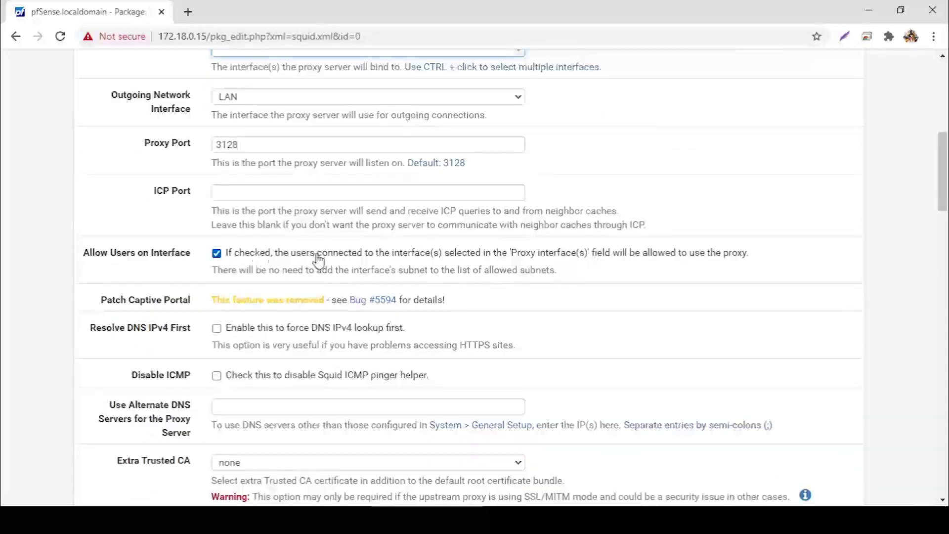
pyautogui.scroll(-1, 105, 275)
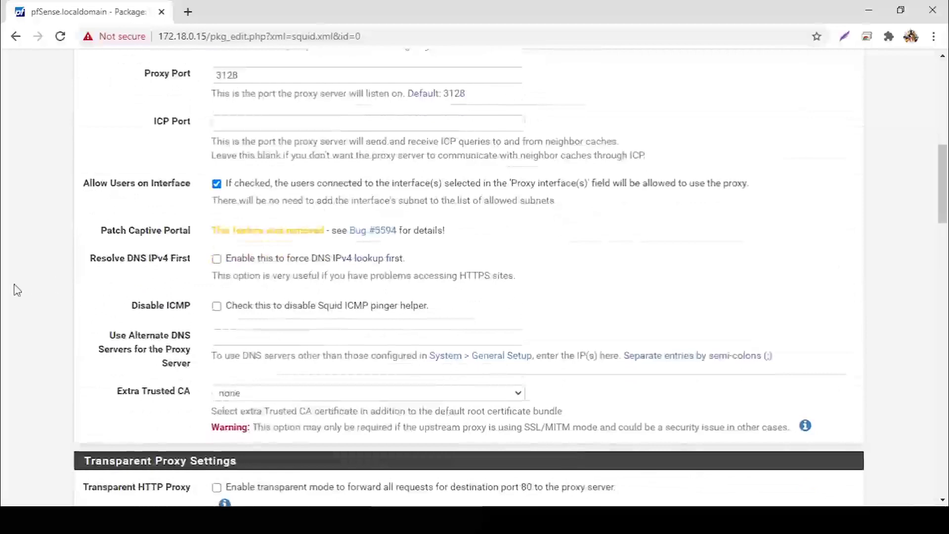
pyautogui.scroll(-9, 35, 267)
pyautogui.scroll(-2, 35, 266)
pyautogui.scroll(-3, 33, 261)
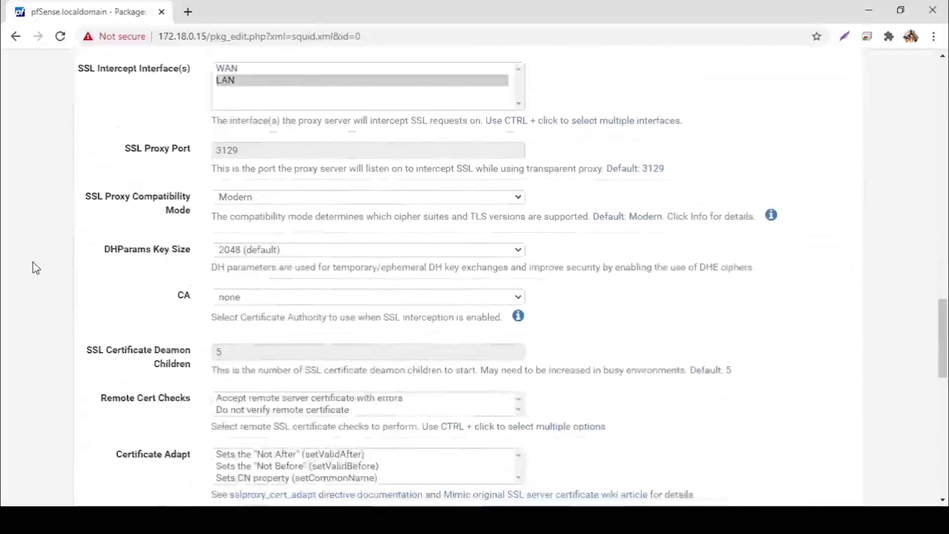
pyautogui.scroll(-4, 33, 262)
pyautogui.scroll(-3, 33, 268)
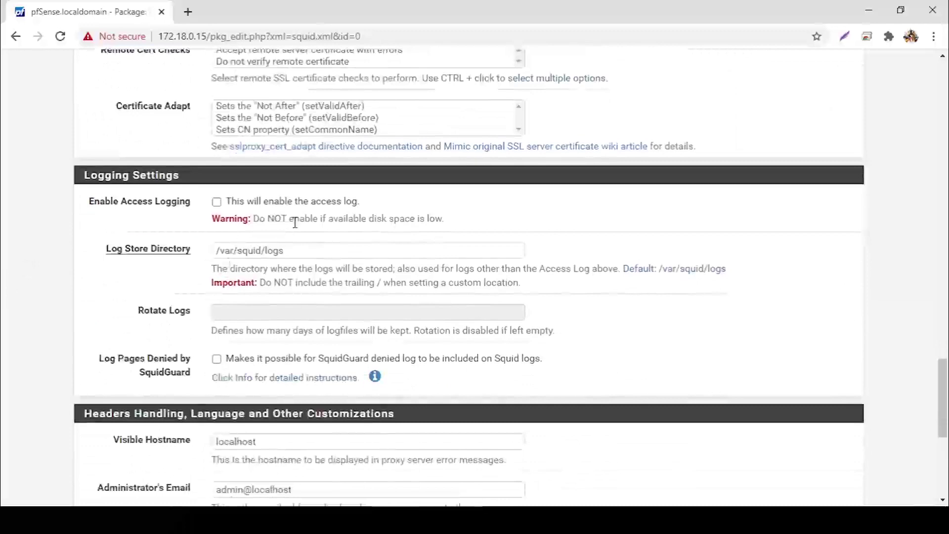
pyautogui.click(218, 203)
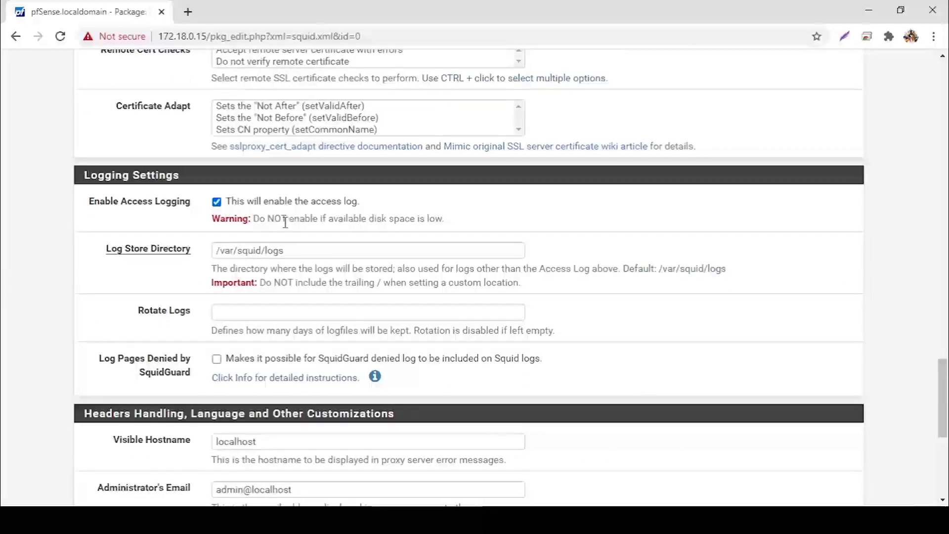
# - In the logging settings, keep rotated logs for 1 day and include pages denied by SquidGuard in the Squid logs
pyautogui.click(296, 251)
pyautogui.scroll(-1, 116, 250)
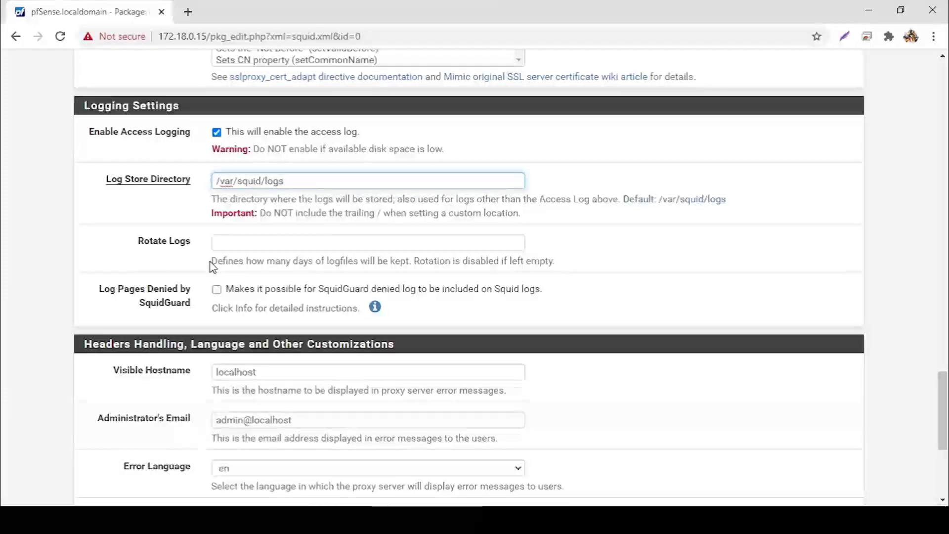
pyautogui.click(234, 240)
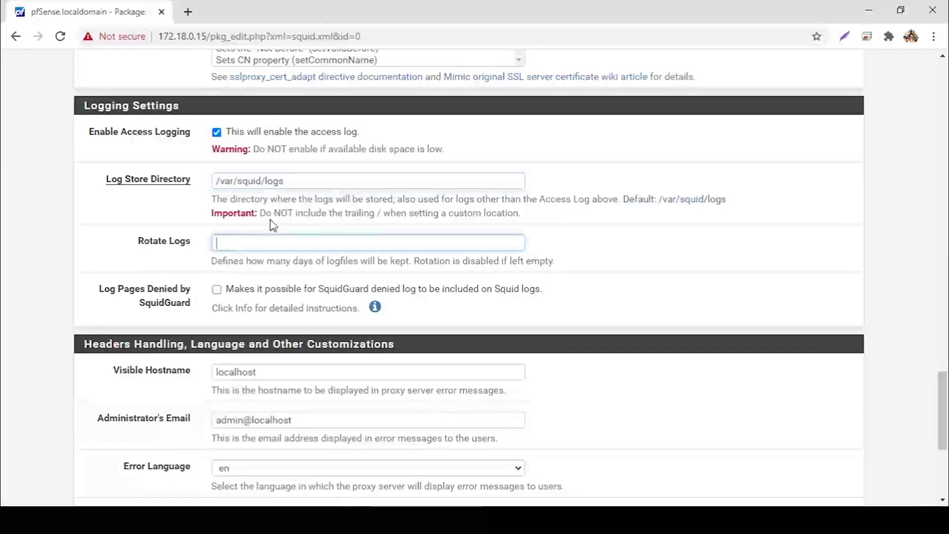
pyautogui.write('1')
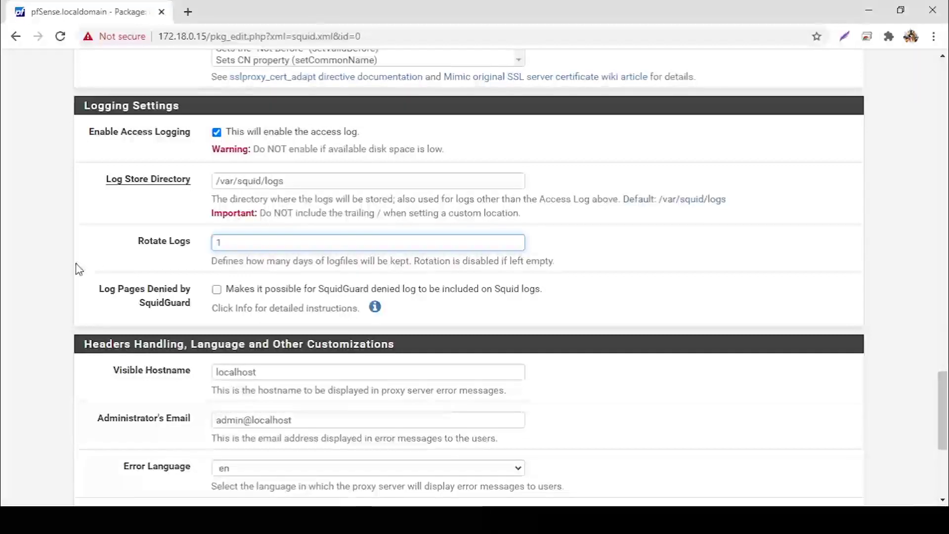
pyautogui.scroll(-1, 85, 262)
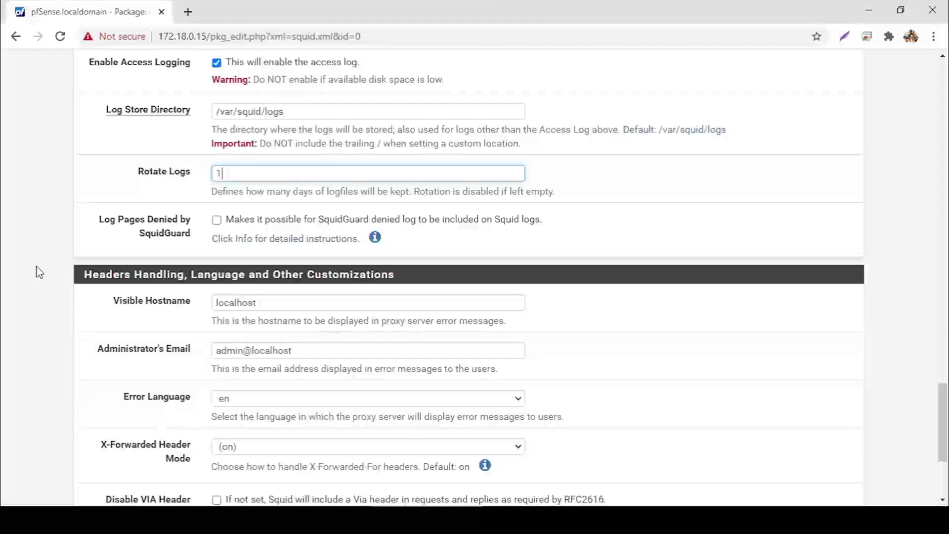
pyautogui.click(216, 220)
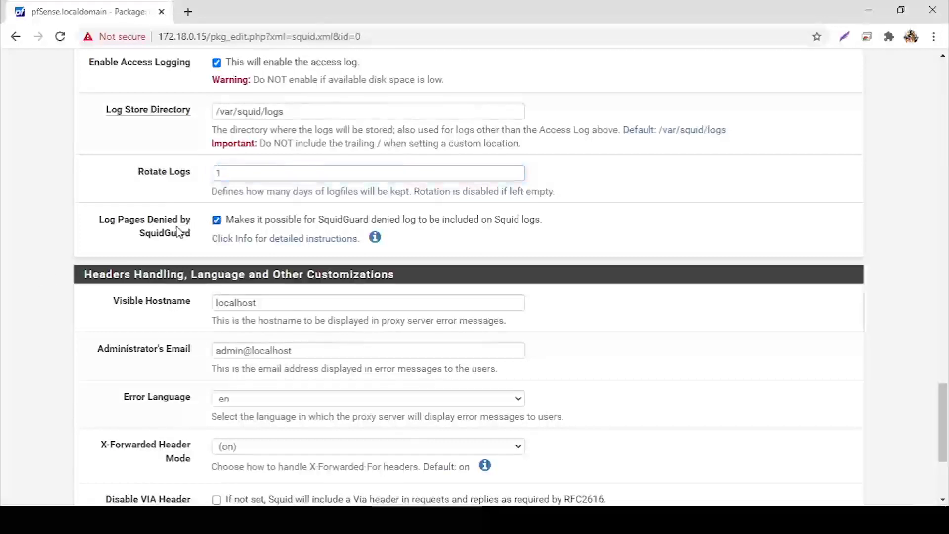
# - Save the Squid general settings and open the services status page
pyautogui.scroll(-1, 168, 238)
pyautogui.scroll(-2, 168, 237)
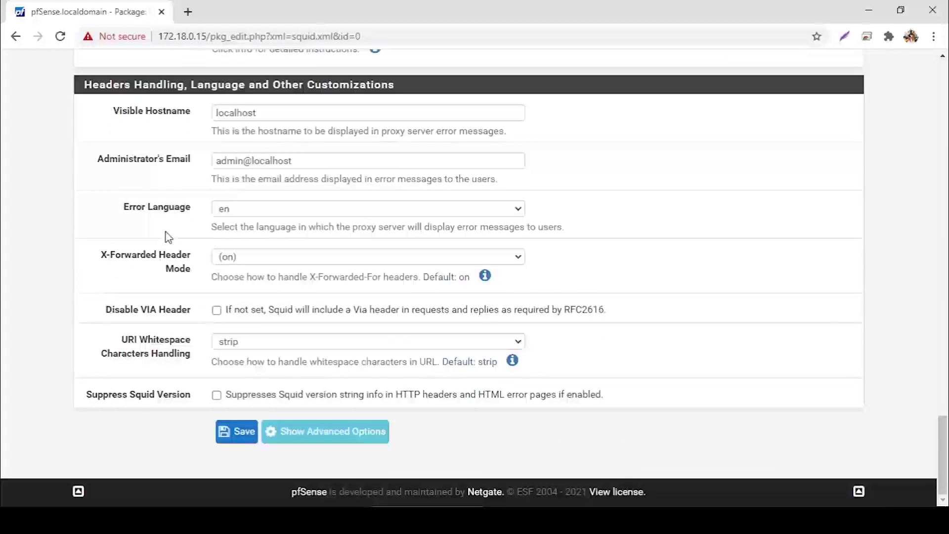
pyautogui.click(224, 431)
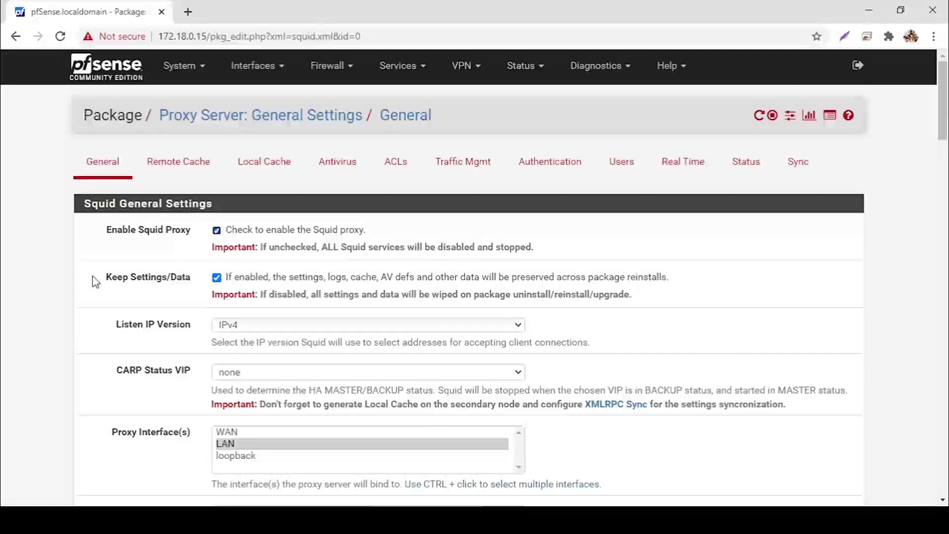
pyautogui.click(524, 68)
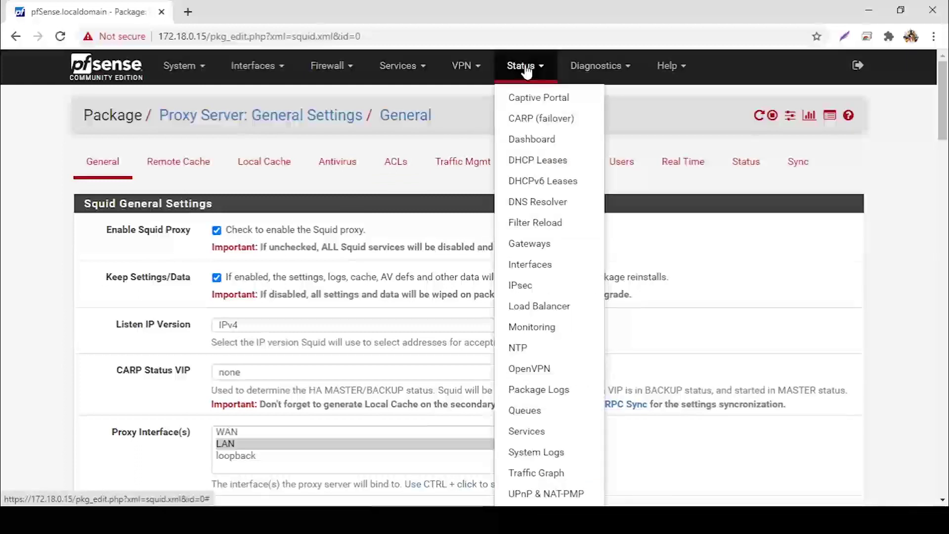
pyautogui.click(539, 437)
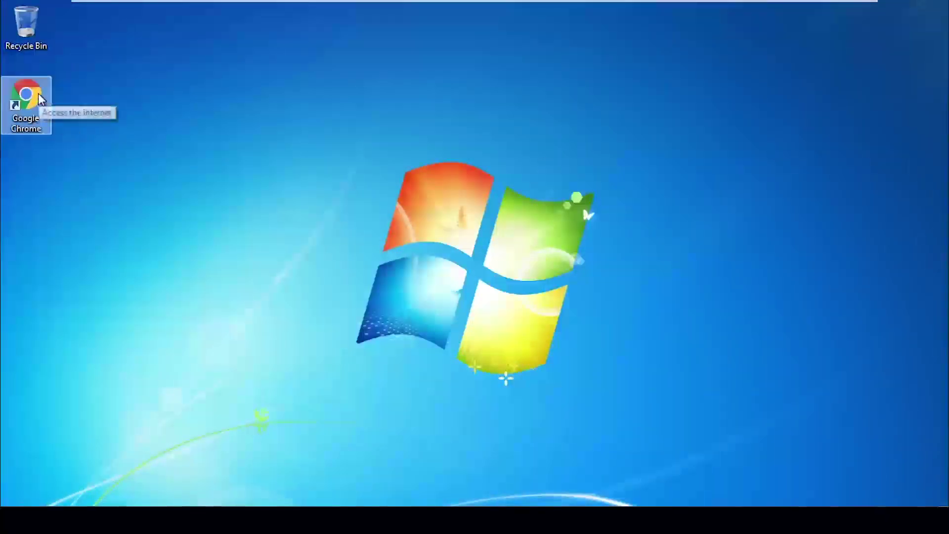
# - On the Windows 7 client, launch Google Chrome and open the computer's proxy settings from its advanced system settings
pyautogui.doubleClick(40, 99)
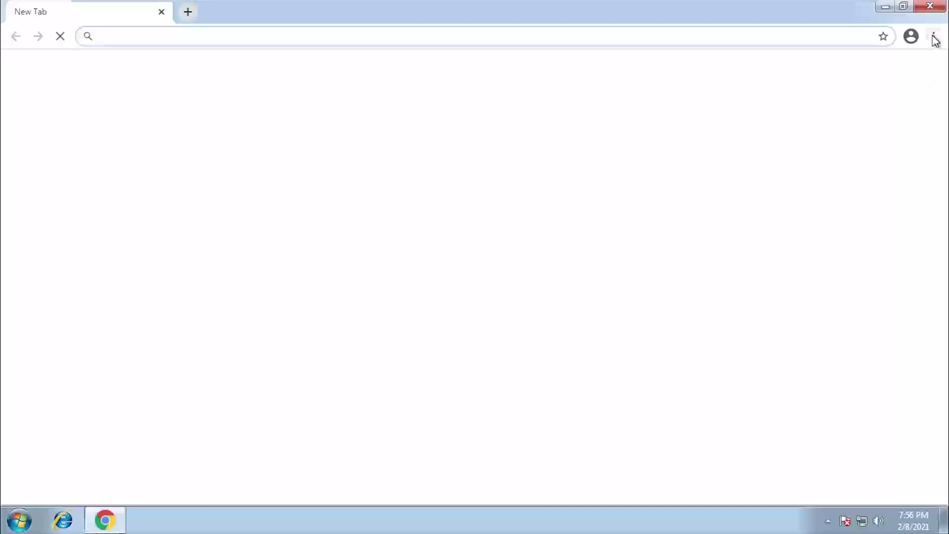
pyautogui.click(934, 36)
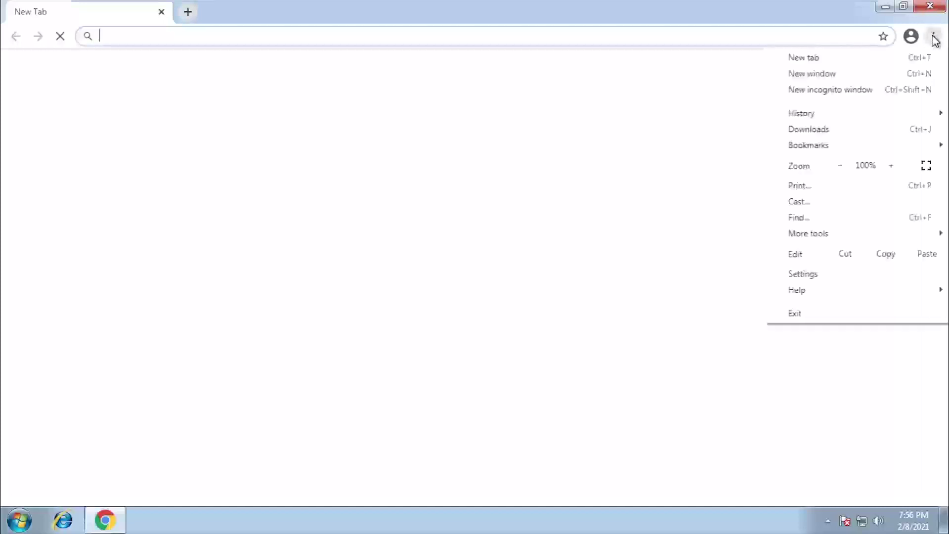
pyautogui.click(819, 278)
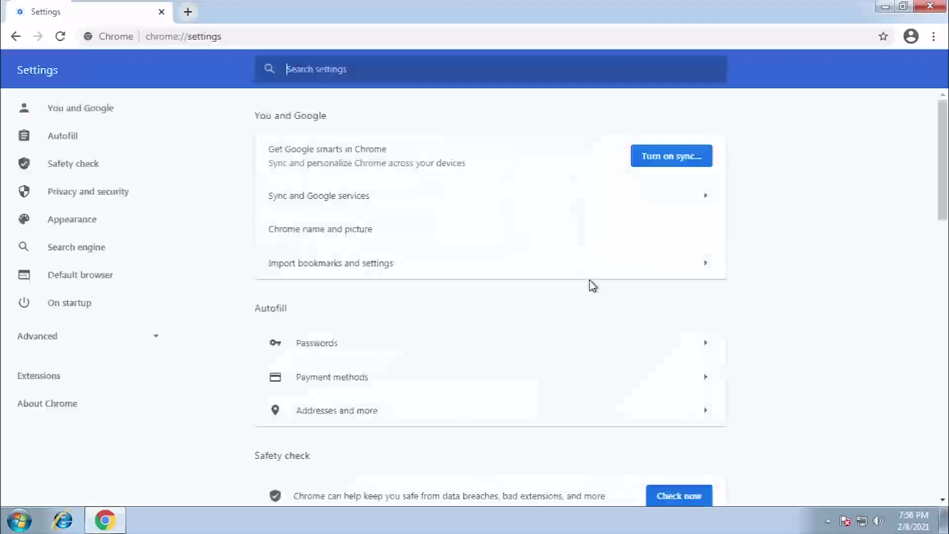
pyautogui.scroll(-15, 592, 286)
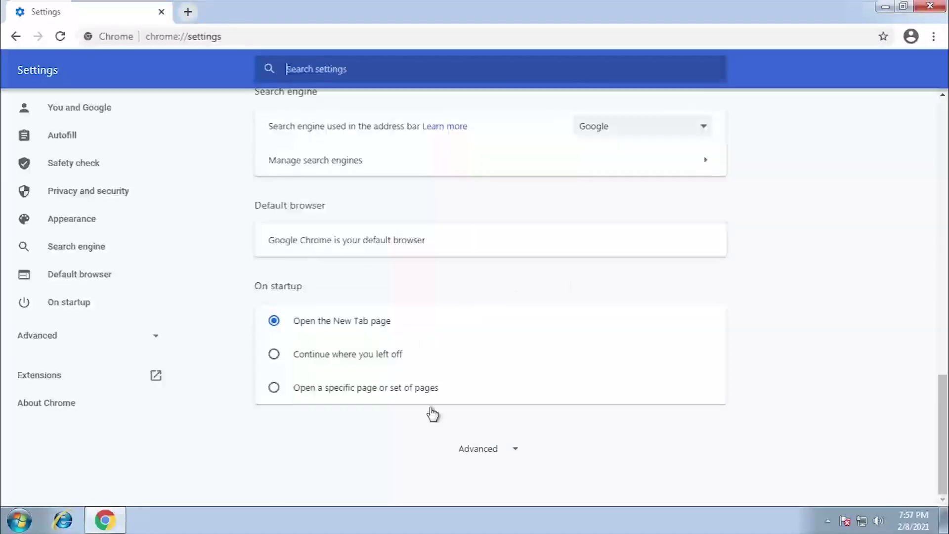
pyautogui.click(475, 449)
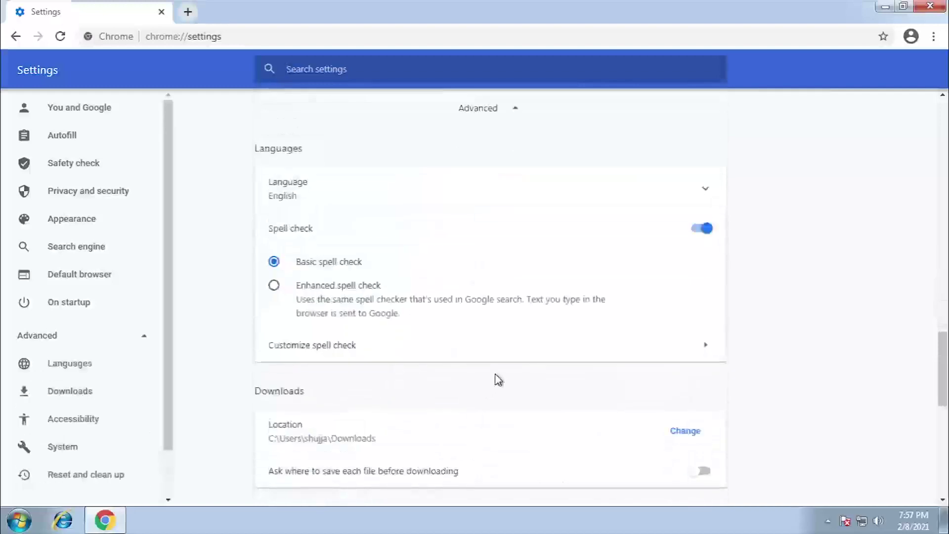
pyautogui.scroll(-7, 495, 374)
pyautogui.scroll(-3, 496, 378)
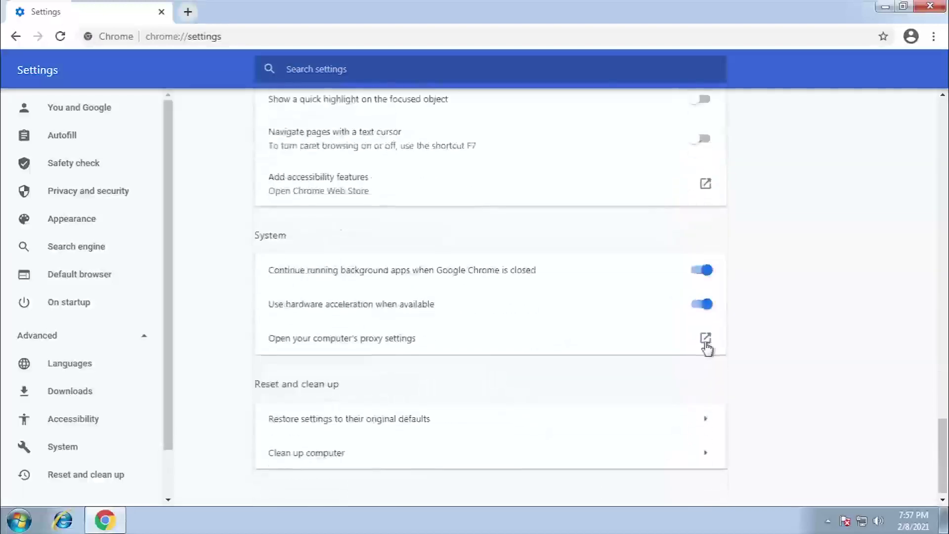
pyautogui.click(706, 339)
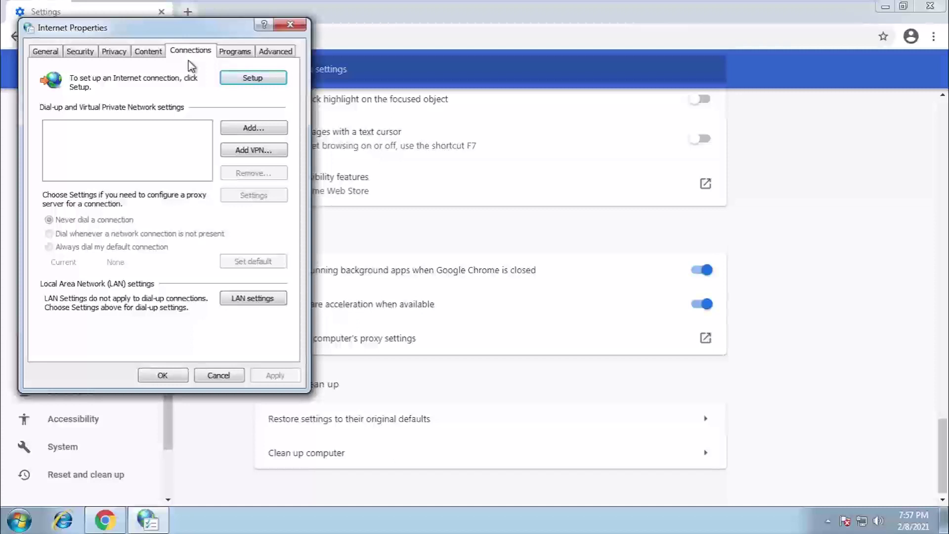
# - In the LAN settings, disable automatic detection and use the proxy server 172.18.0.15 on port 3128, accepting both dialogs
pyautogui.hotkey('alt', 'l')
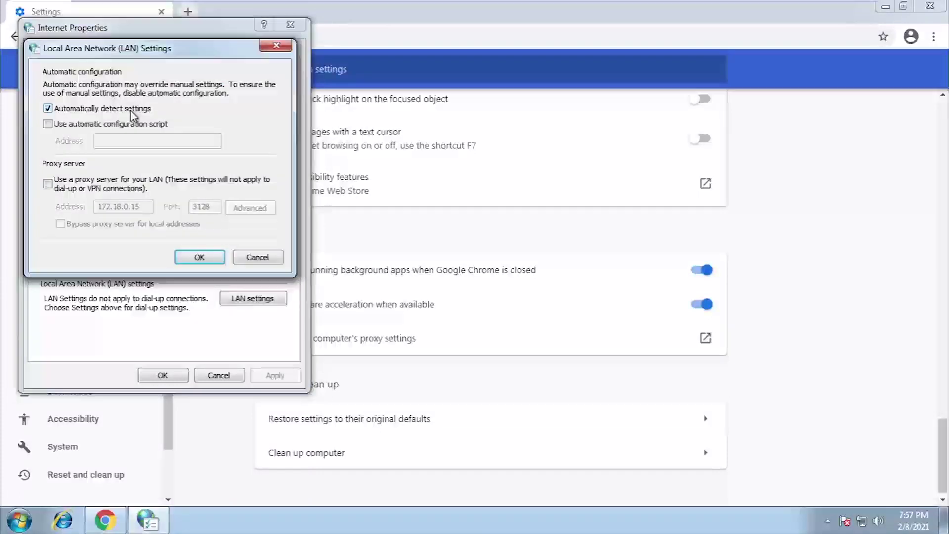
pyautogui.click(132, 114)
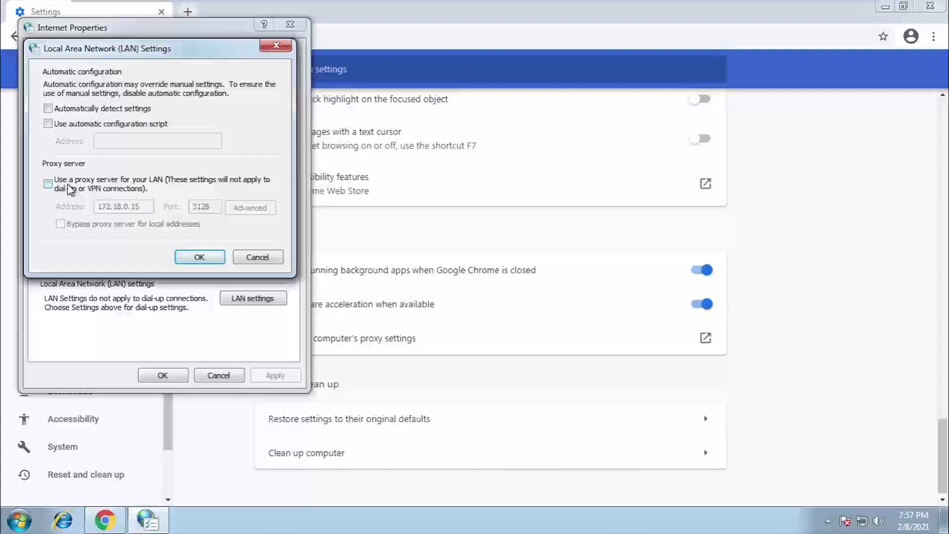
pyautogui.click(69, 188)
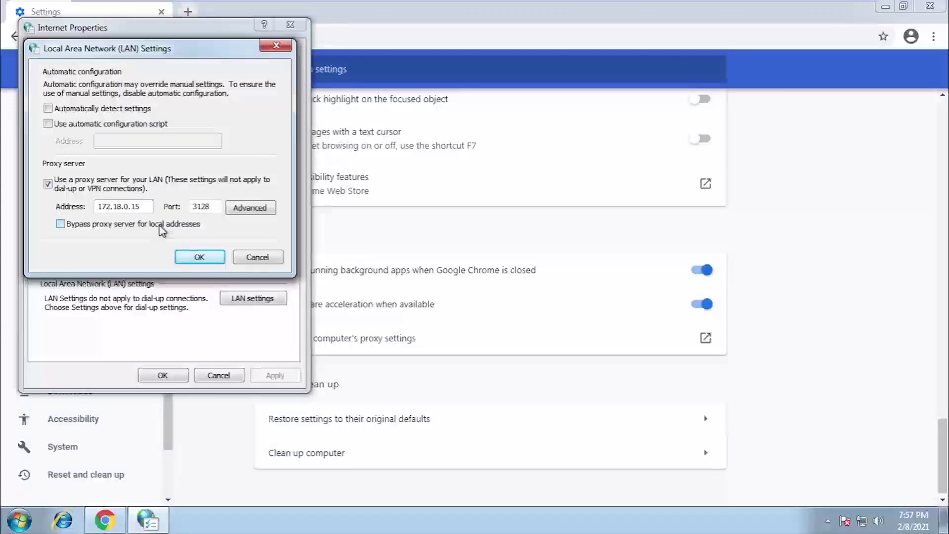
pyautogui.click(200, 257)
pyautogui.click(162, 375)
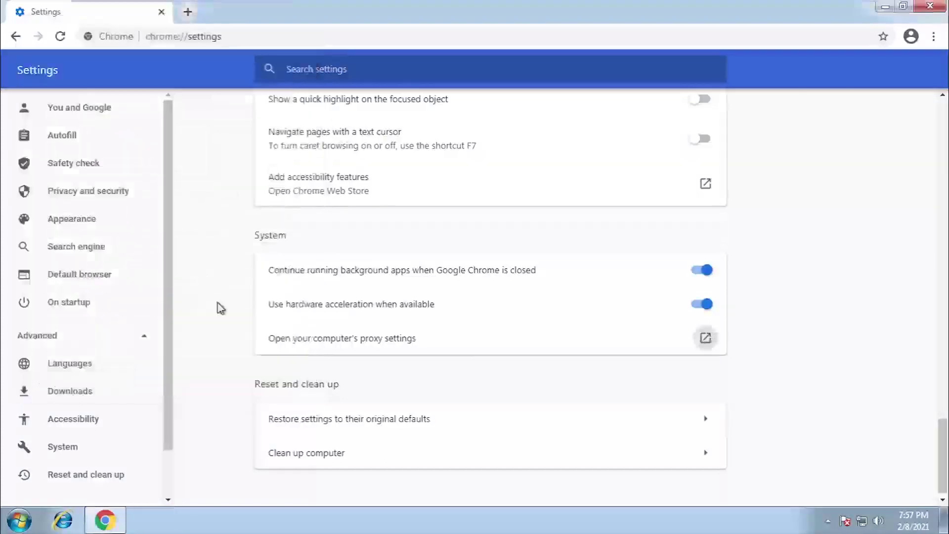
# - Generate proxy traffic from the client by opening the Hotmail site and then Facebook in a new tab
pyautogui.hotkey('ctrl', 'l')
pyautogui.write('hotmail')
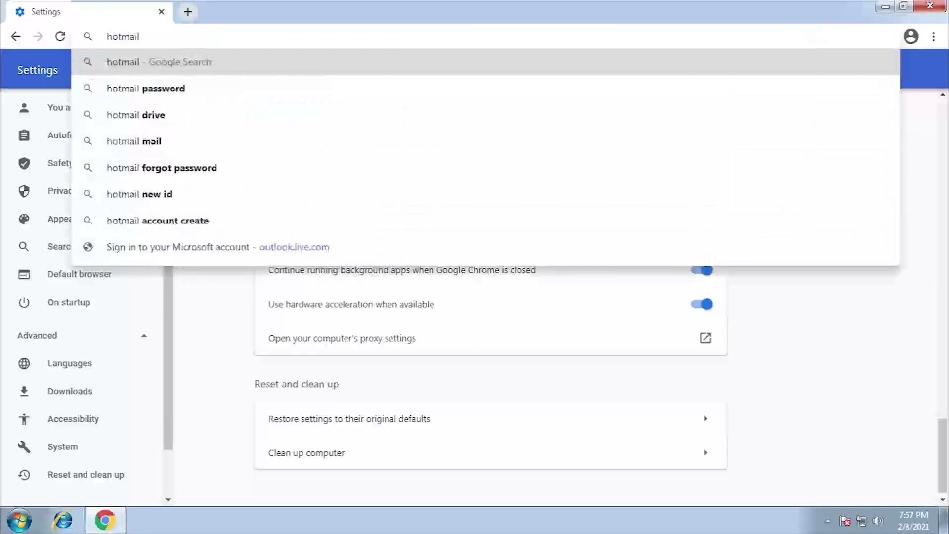
pyautogui.hotkey('ctrl', 'Return')
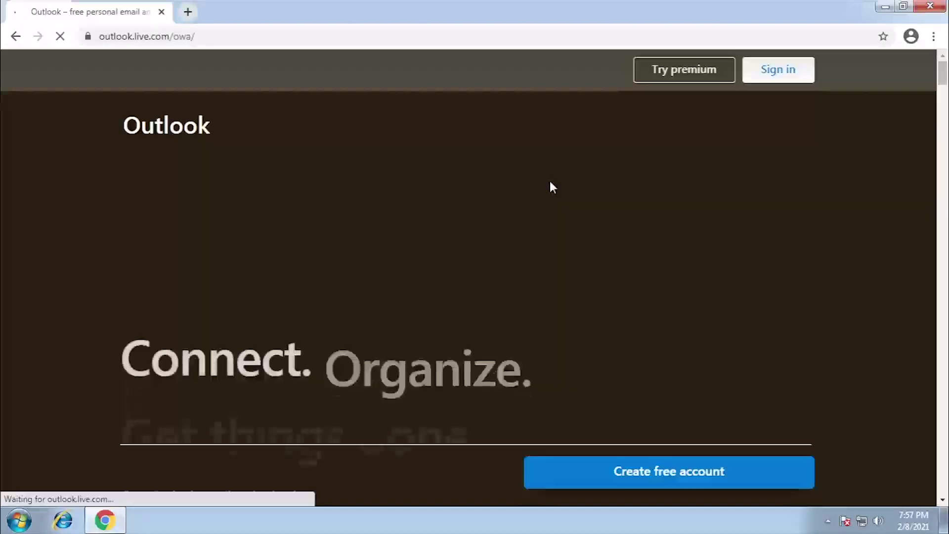
pyautogui.hotkey('ctrl', 't')
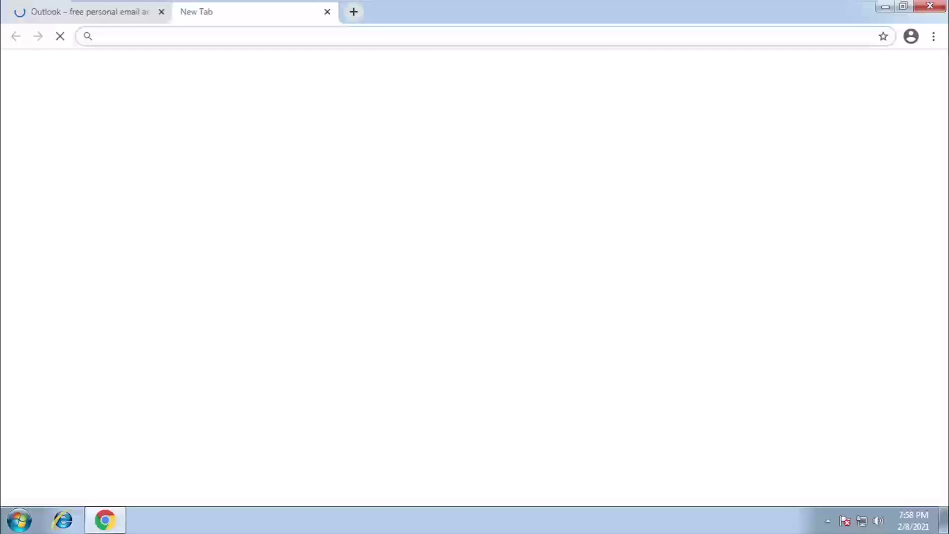
pyautogui.write('faceb')
pyautogui.press('Return')
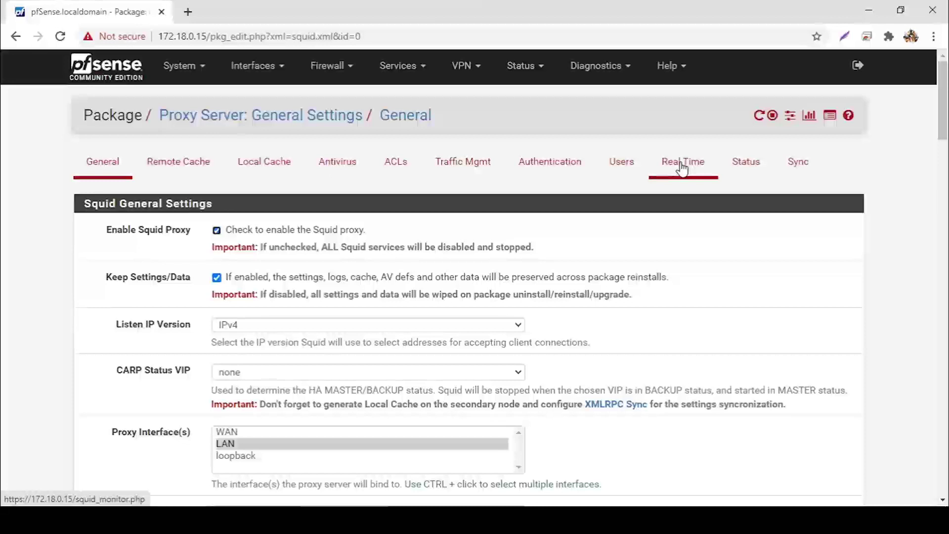
# - Back in pfSense, examine Squid's real-time access log for the client's IP and the website addresses it visited
pyautogui.click(686, 170)
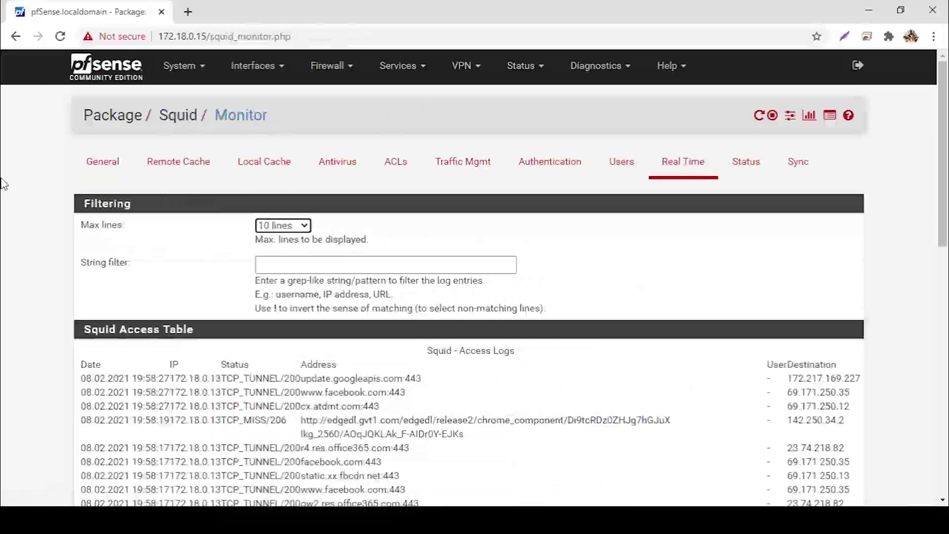
pyautogui.scroll(-2, 4, 184)
pyautogui.scroll(-1, 4, 184)
pyautogui.click(279, 88)
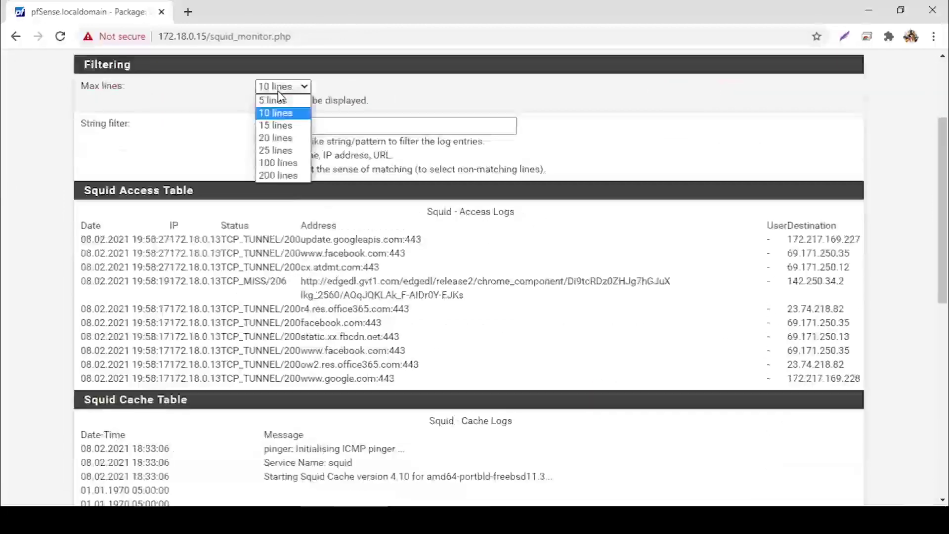
pyautogui.press('Escape')
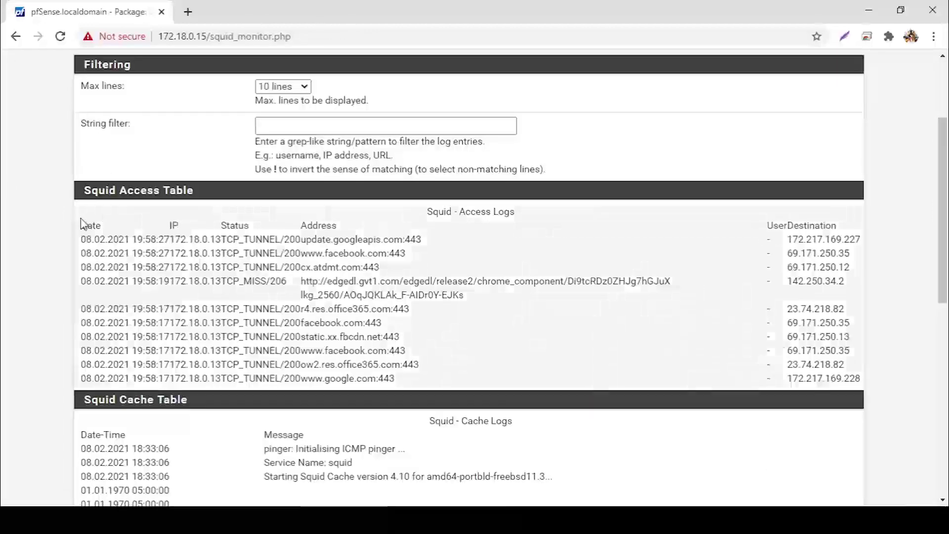
pyautogui.scroll(-2, 84, 224)
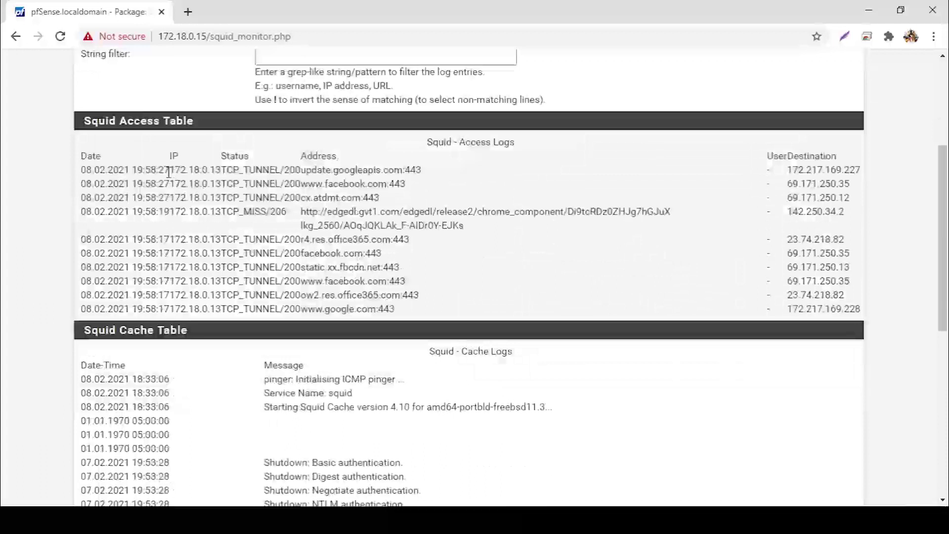
pyautogui.moveTo(170, 170); pyautogui.dragTo(221, 183)
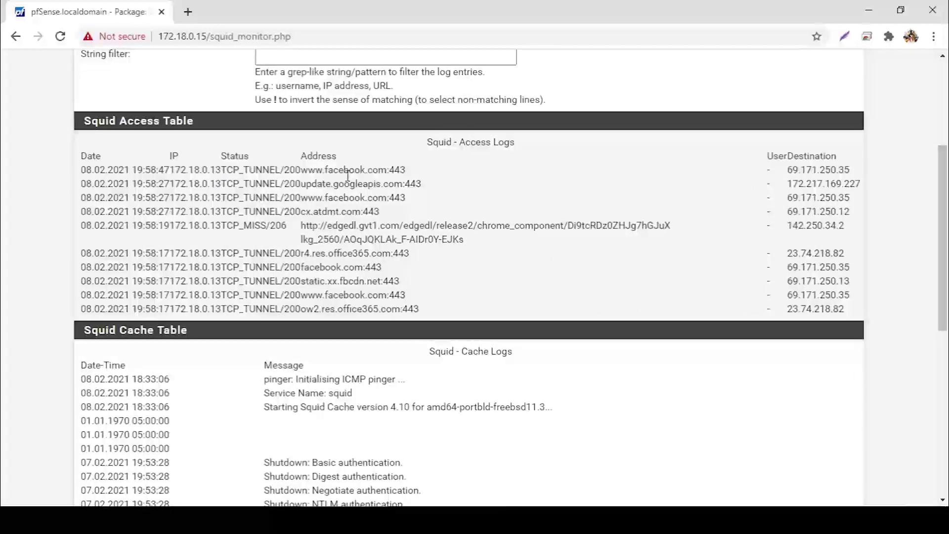
pyautogui.doubleClick(392, 171)
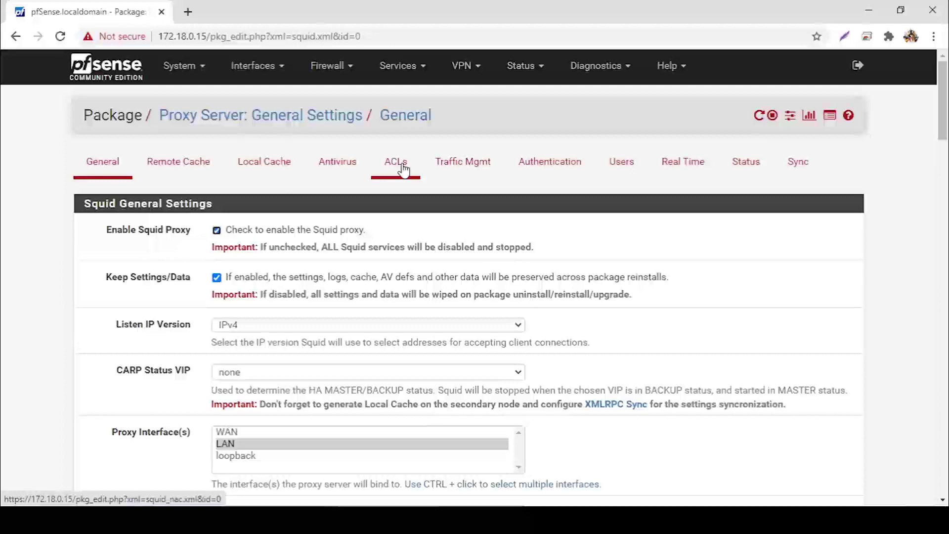
# - In Squid's access control lists, add 172.18.0.13 to the banned hosts addresses and save the settings
pyautogui.click(403, 170)
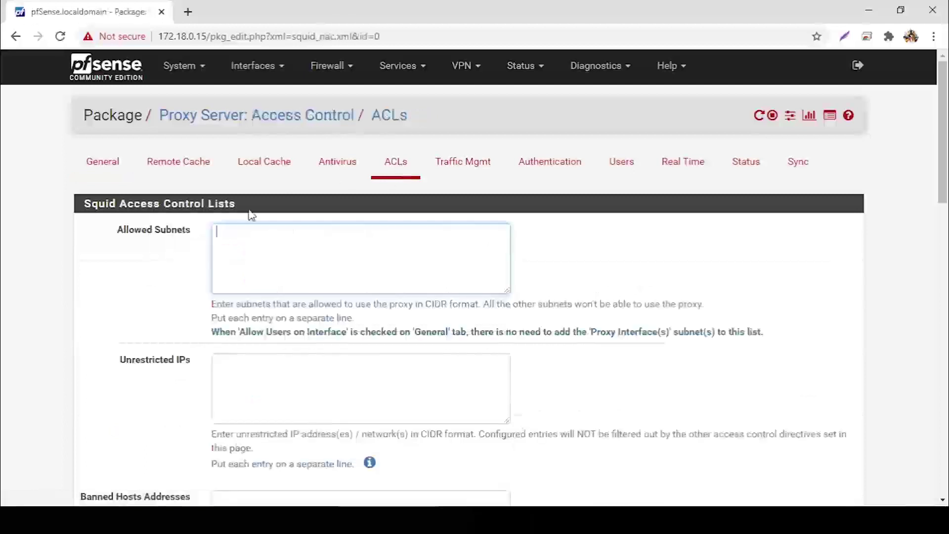
pyautogui.scroll(-2, 5, 276)
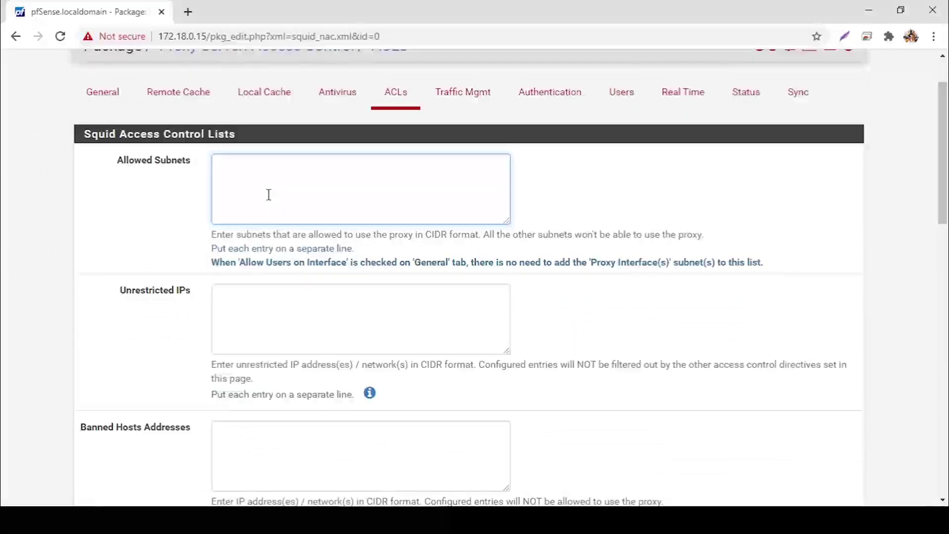
pyautogui.scroll(-7, 123, 333)
pyautogui.press('Tab')
pyautogui.press('Tab')
pyautogui.write('172.18')
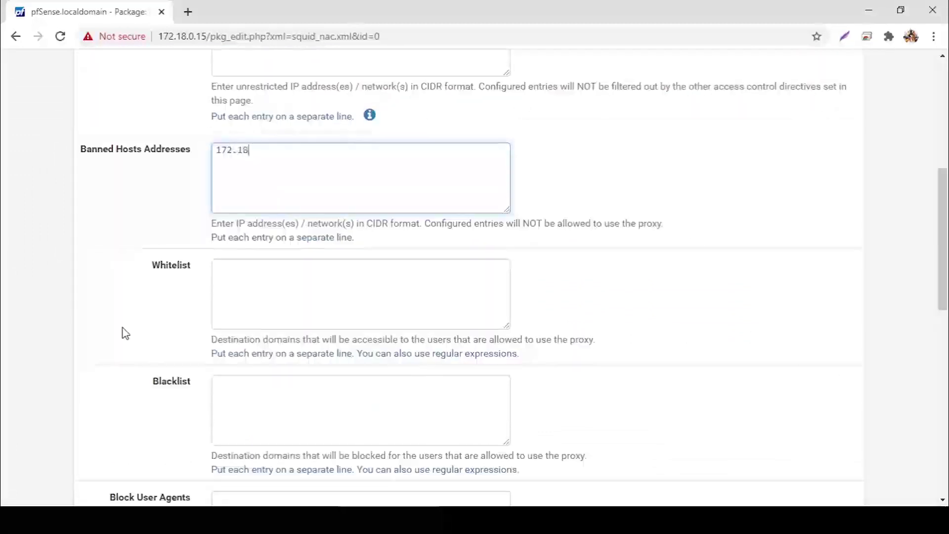
pyautogui.write('.0.13')
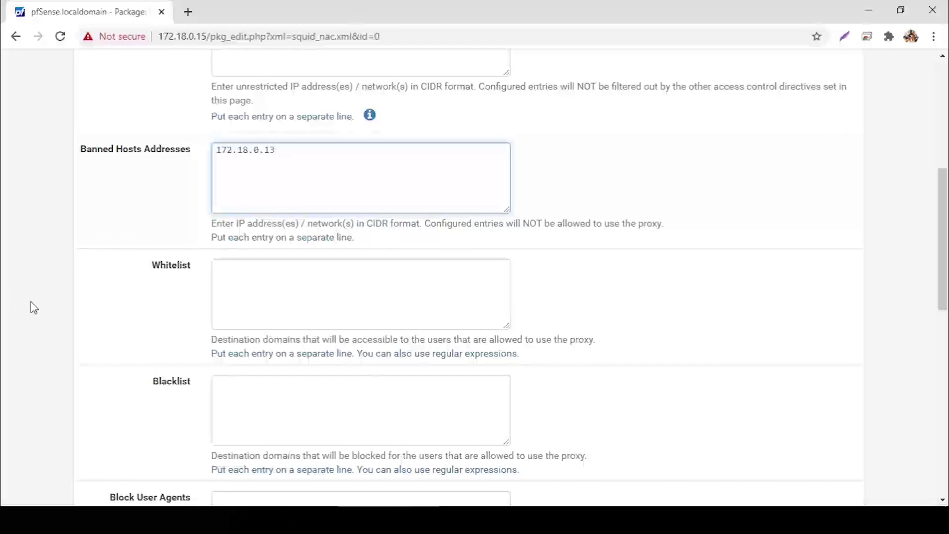
pyautogui.scroll(-4, 33, 307)
pyautogui.scroll(-7, 33, 307)
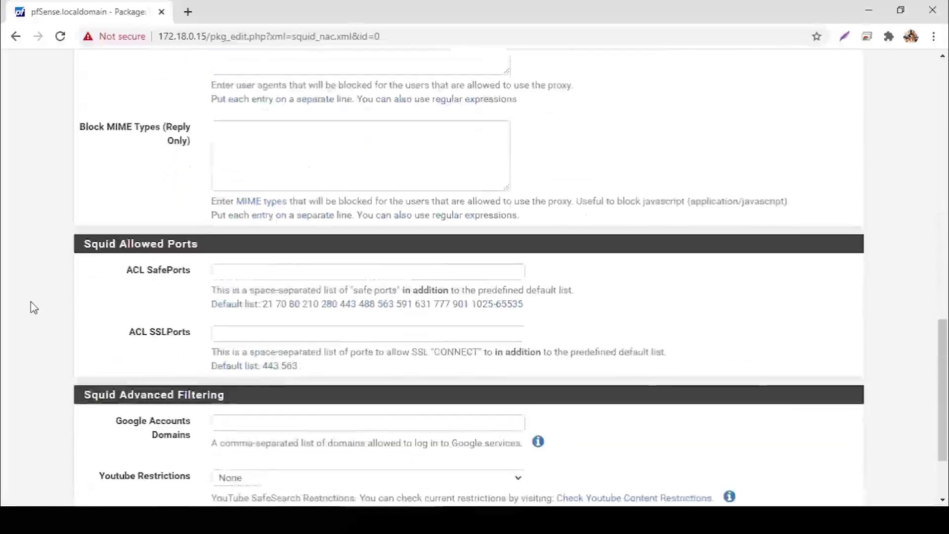
pyautogui.click(230, 433)
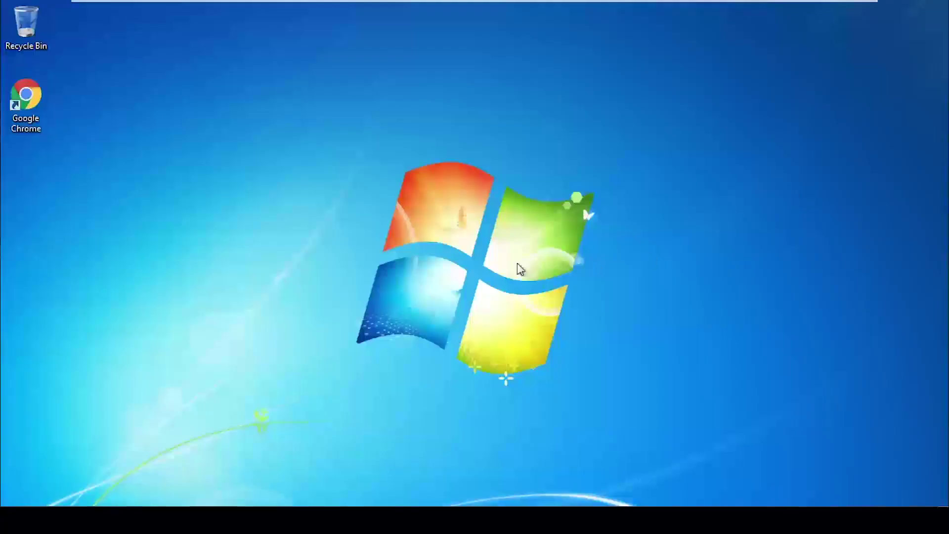
# - On the Windows 7 client, launch Google Chrome, load facebook.com to test the ban, and examine the page's response
pyautogui.doubleClick(41, 98)
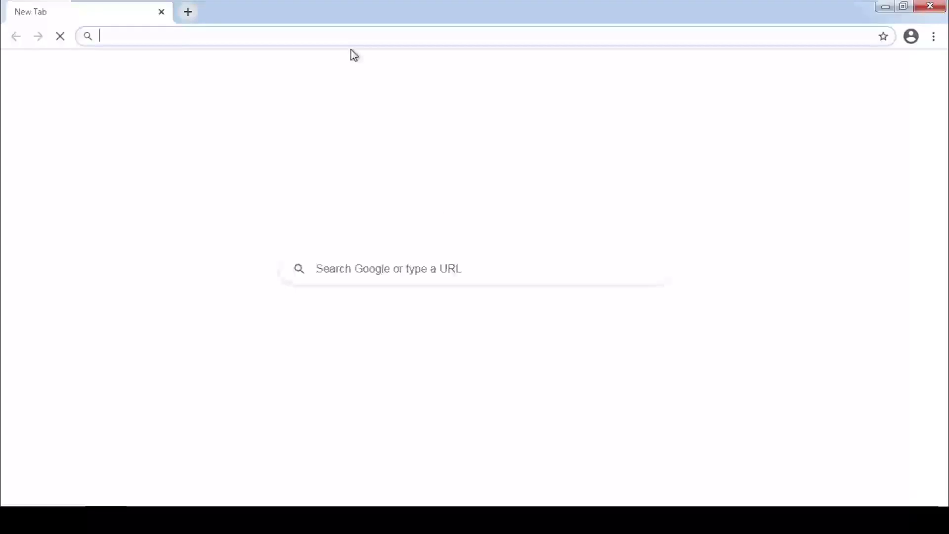
pyautogui.write('facebook.com')
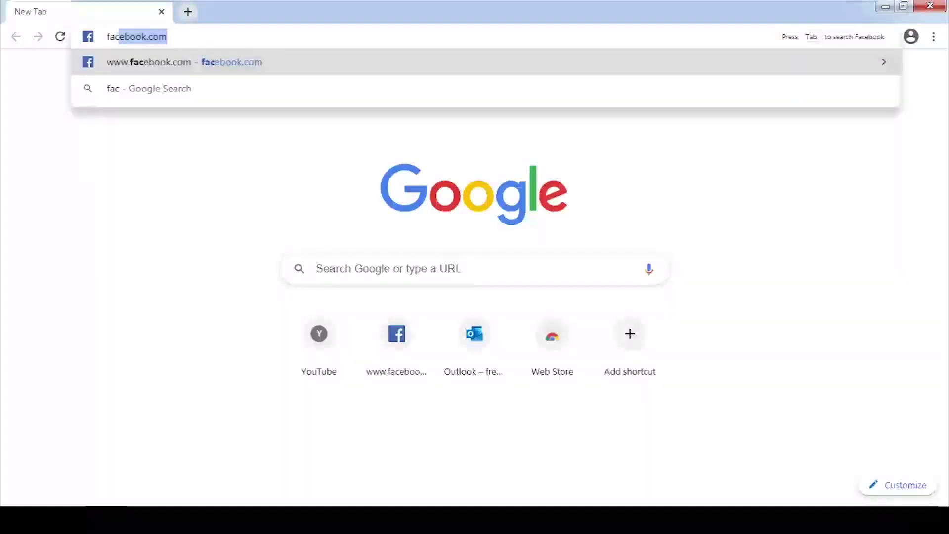
pyautogui.press('Return')
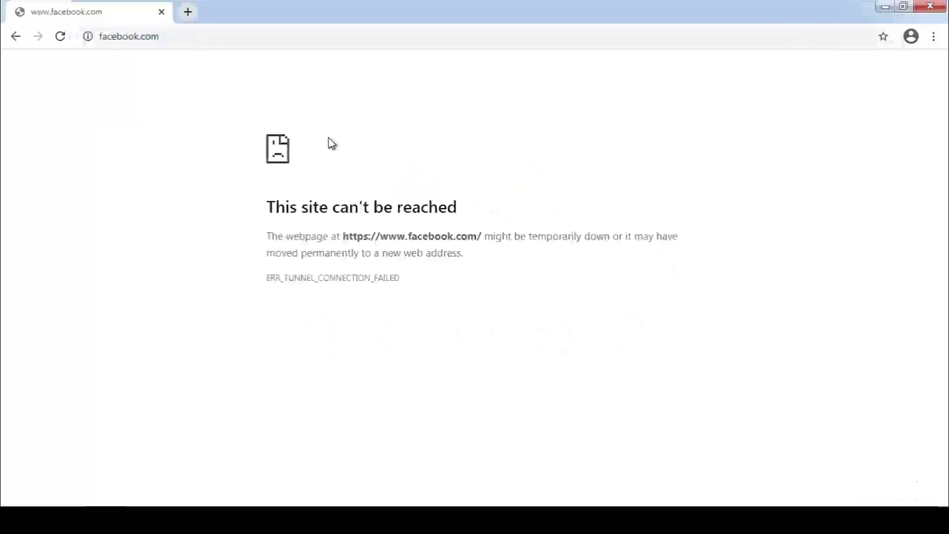
pyautogui.moveTo(407, 227); pyautogui.dragTo(332, 208)
pyautogui.click(449, 296)
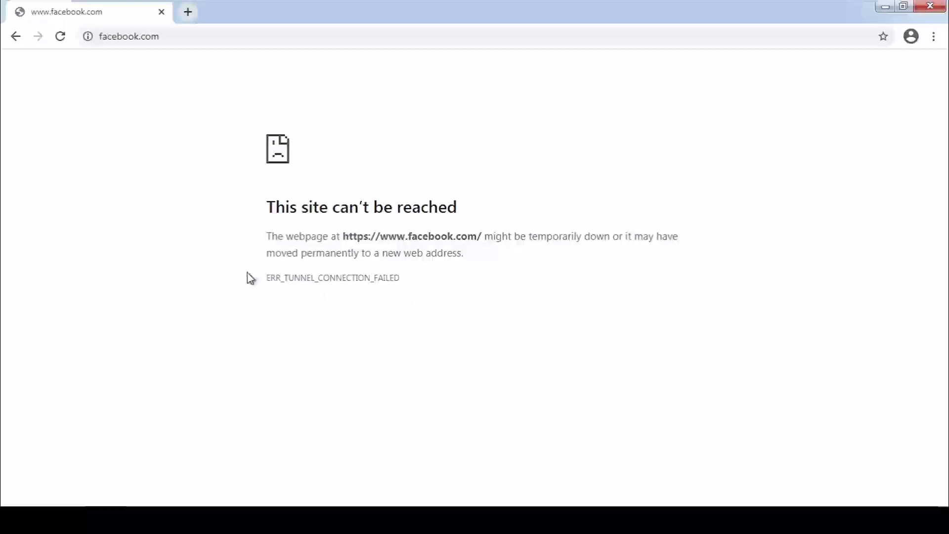
pyautogui.moveTo(270, 277); pyautogui.dragTo(401, 283)
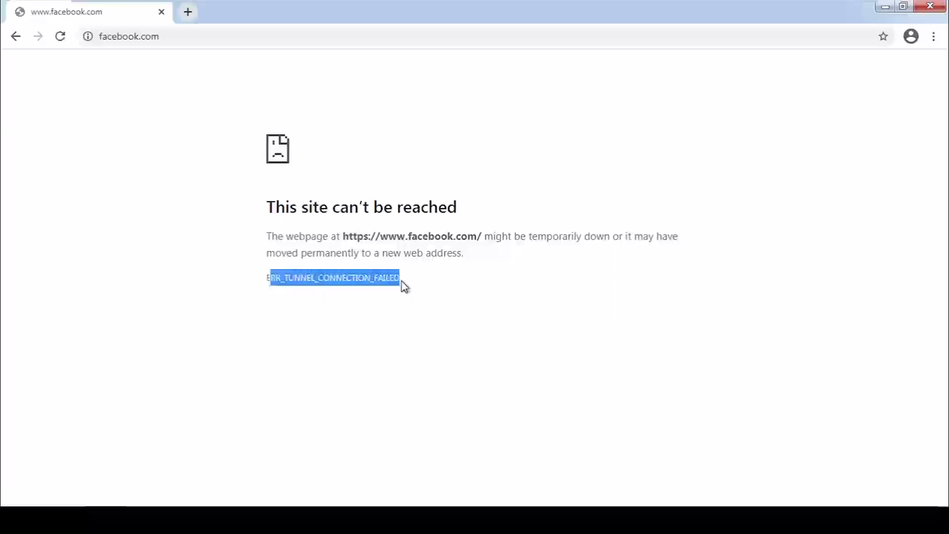
pyautogui.click(462, 299)
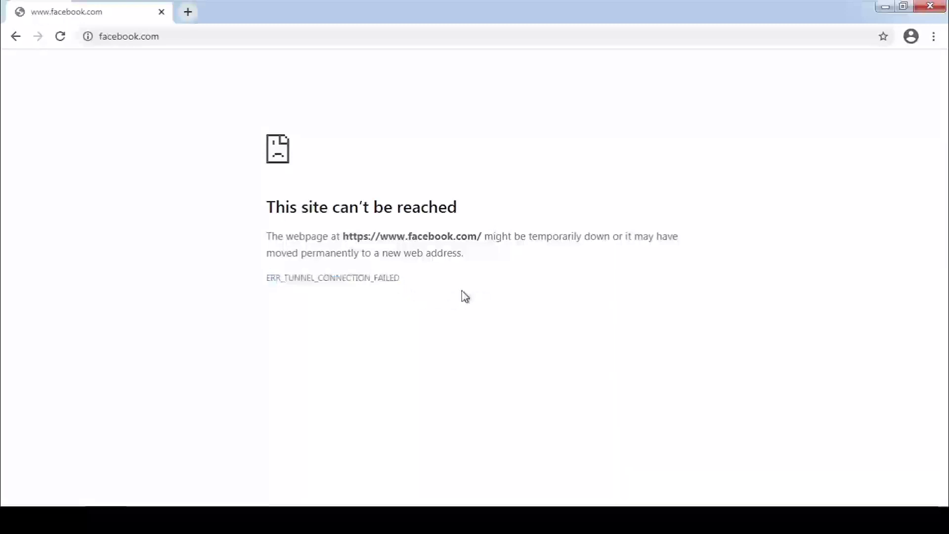